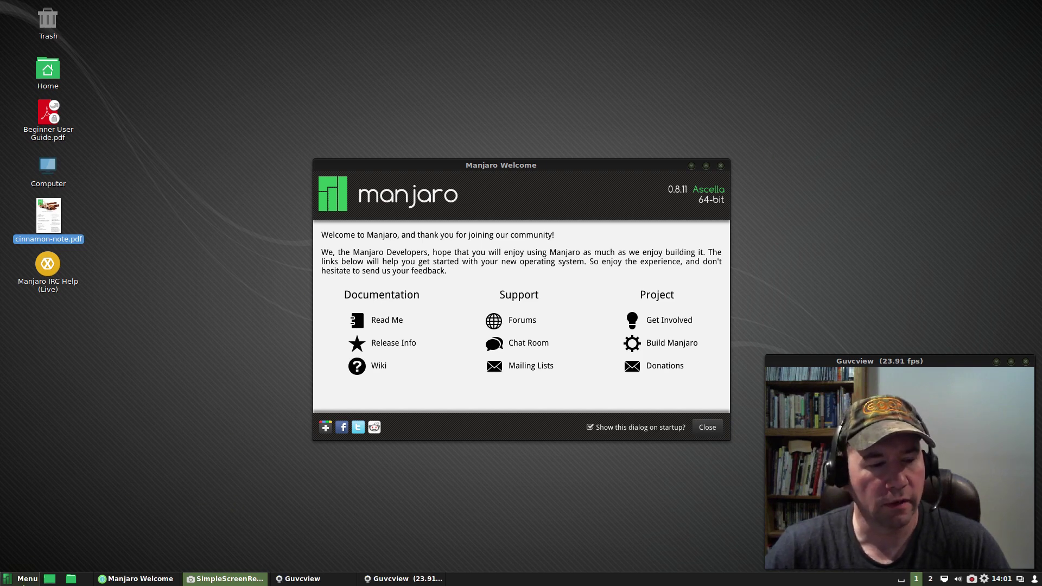
- Launch Firefox from the Menu's Internet category, opening the manjaro.github.io homepage
left_click(16, 583)
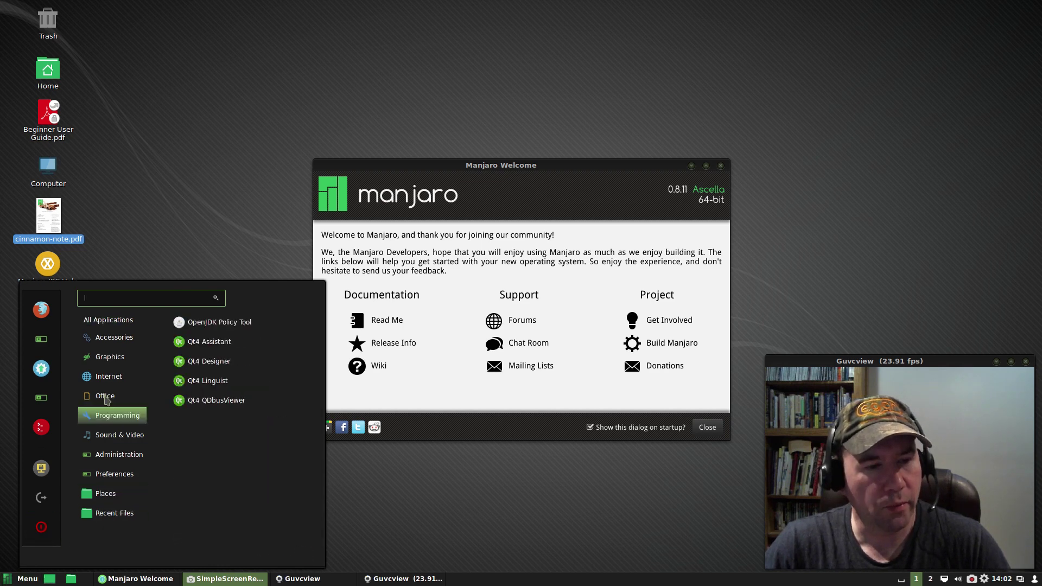
mouse_move(110, 361)
mouse_move(107, 382)
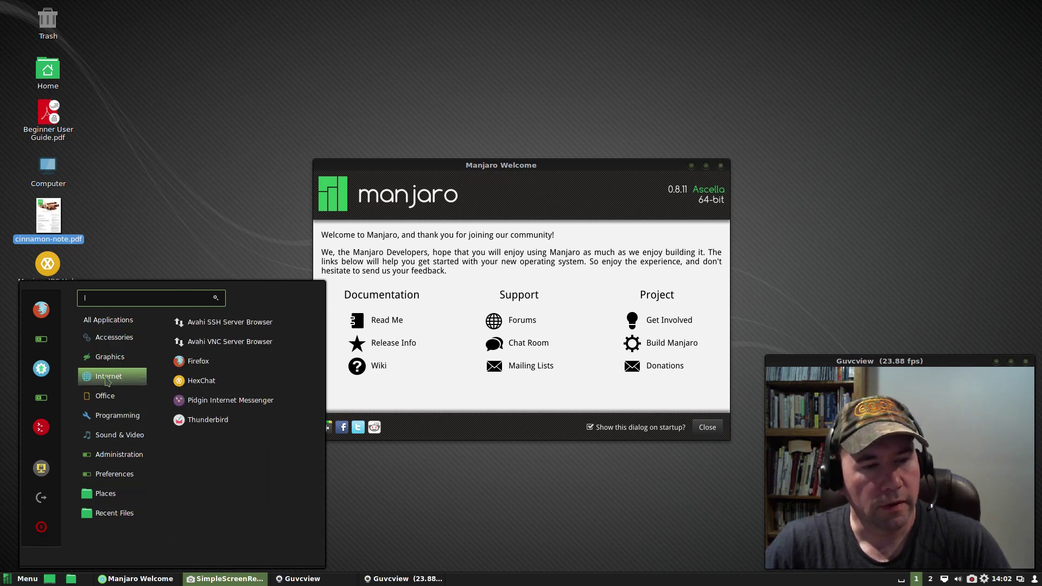
left_click(184, 363)
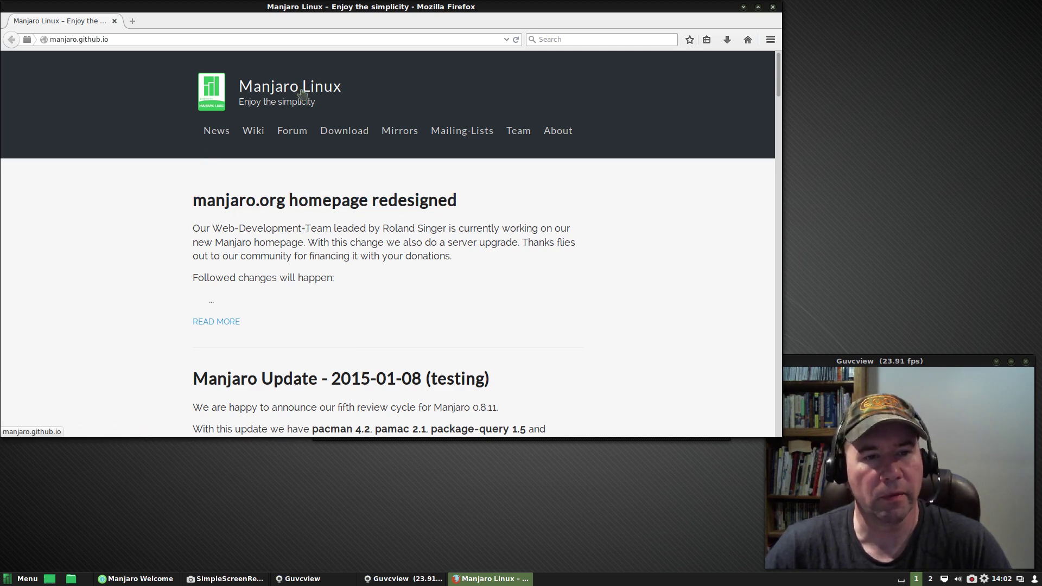
- Follow Download to SourceForge and browse the release folder's 0.8.11 listing
left_click(348, 133)
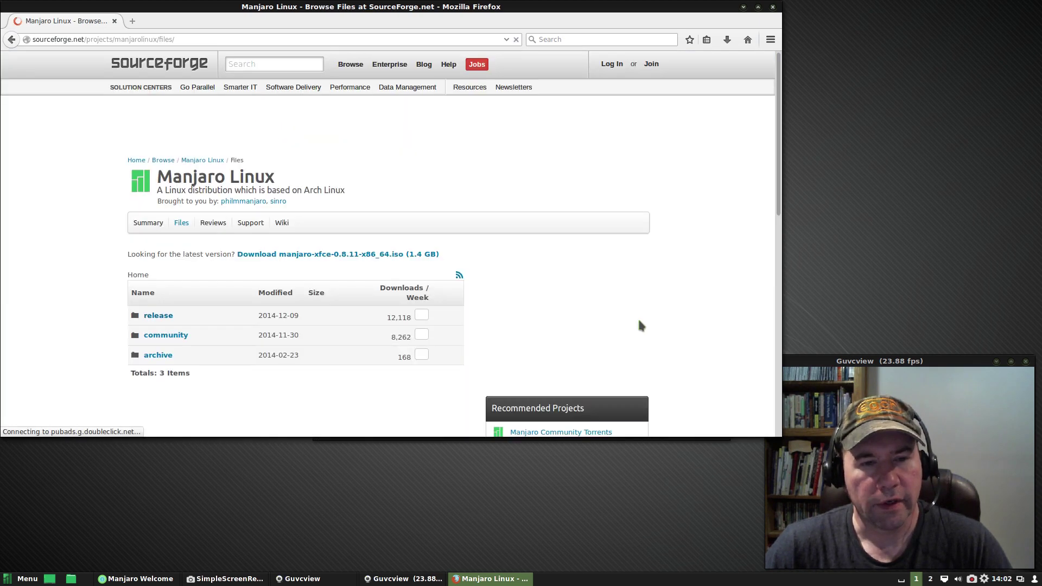
scroll(293, 359, "down", 1)
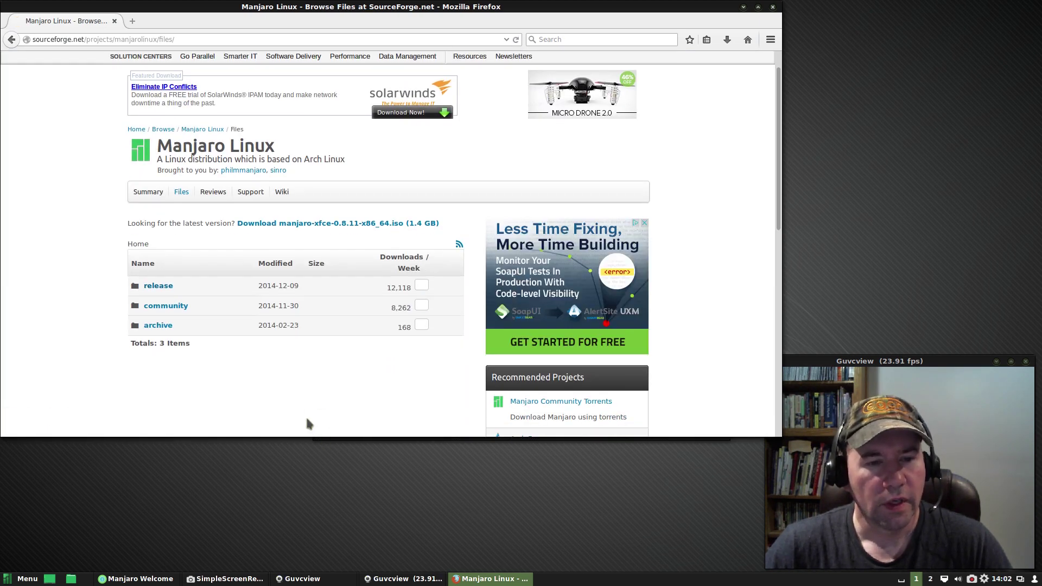
left_click(159, 286)
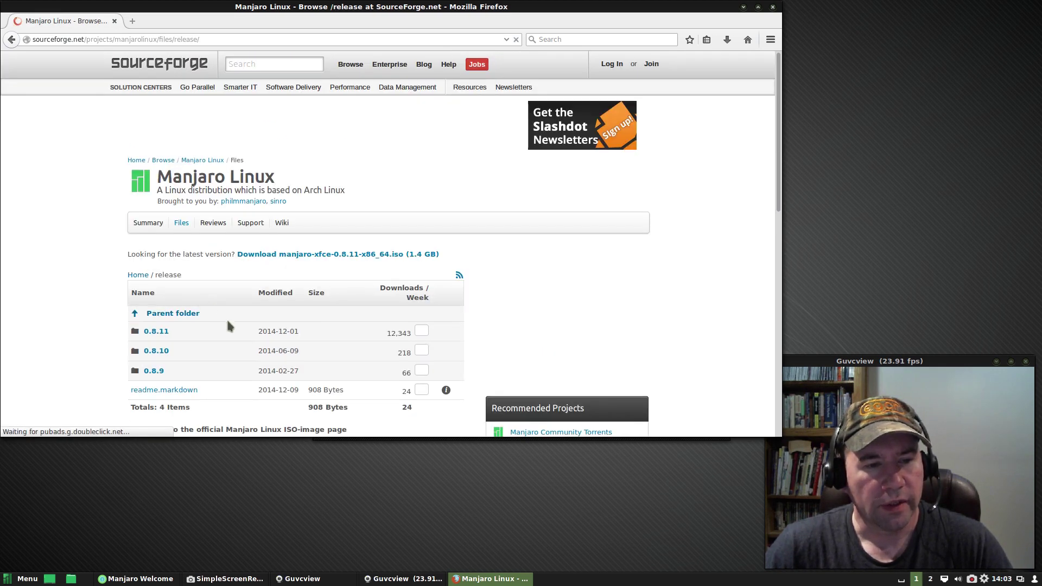
scroll(228, 323, "down", 2)
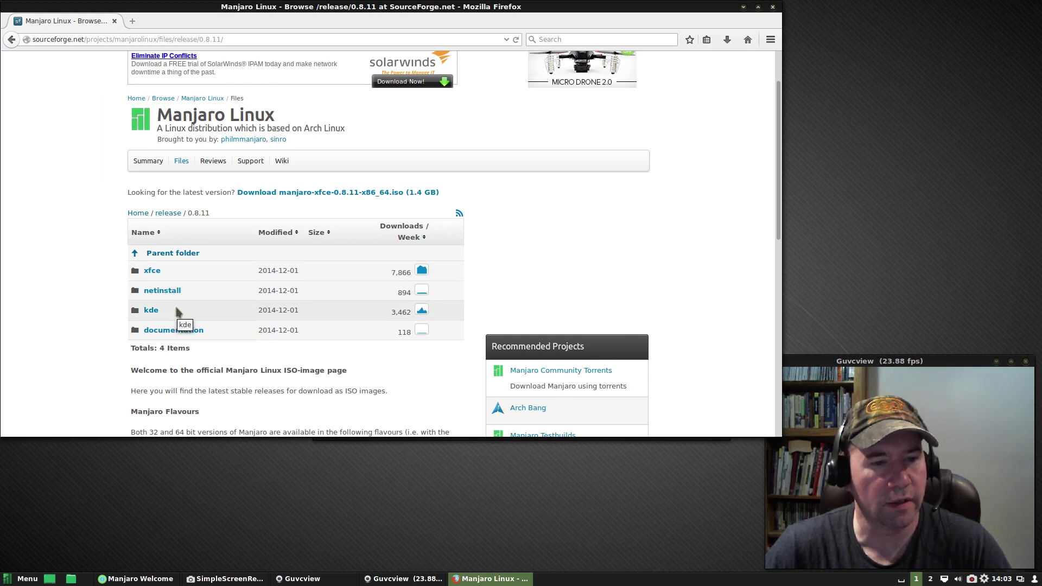
scroll(287, 345, "down", 2)
scroll(280, 341, "down", 1)
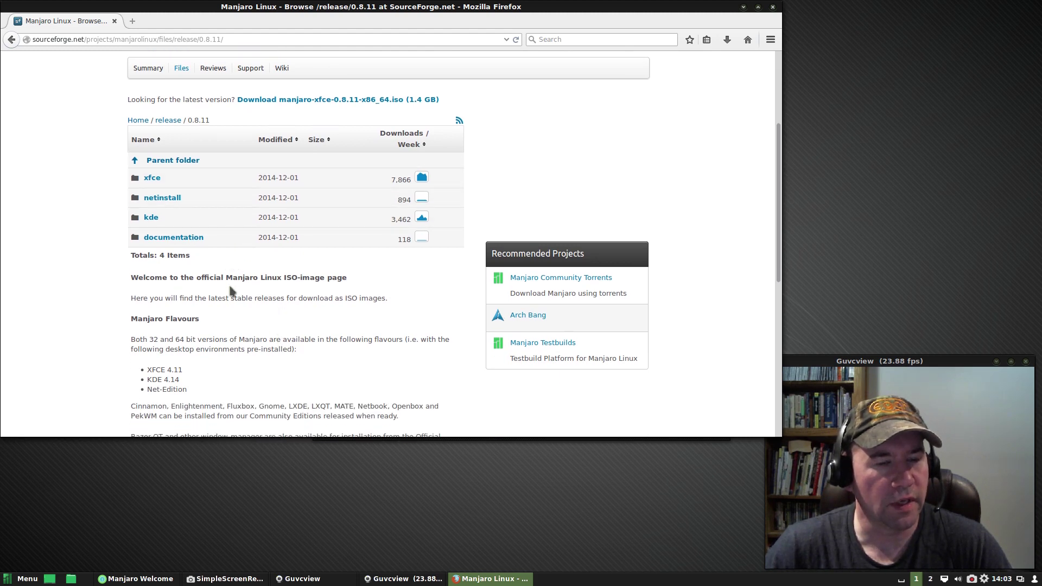
scroll(325, 354, "down", 3)
scroll(325, 347, "up", 5)
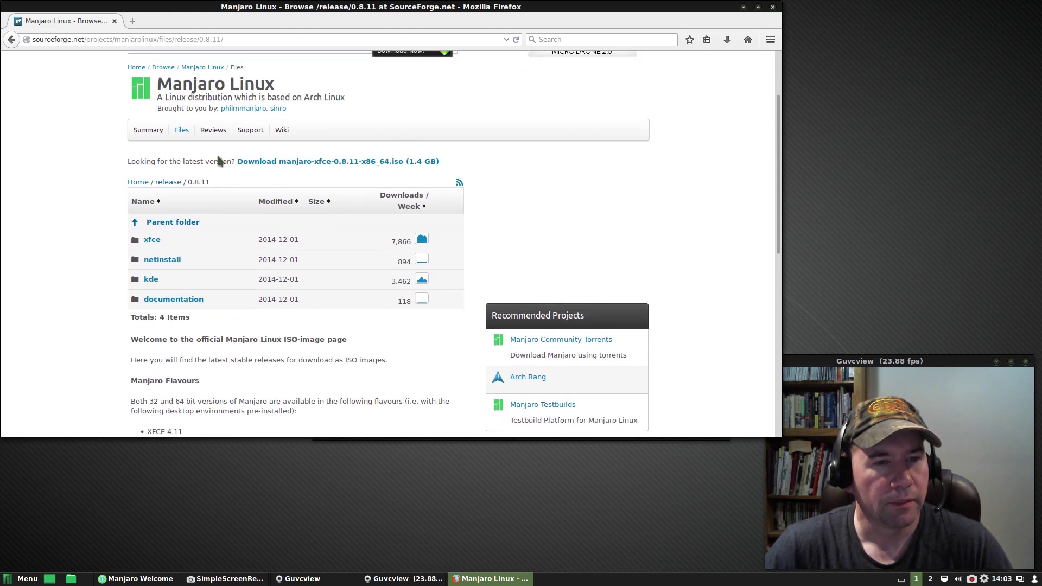
- View the 0.8.10 release folder, then return to the top-level files page
left_click(11, 40)
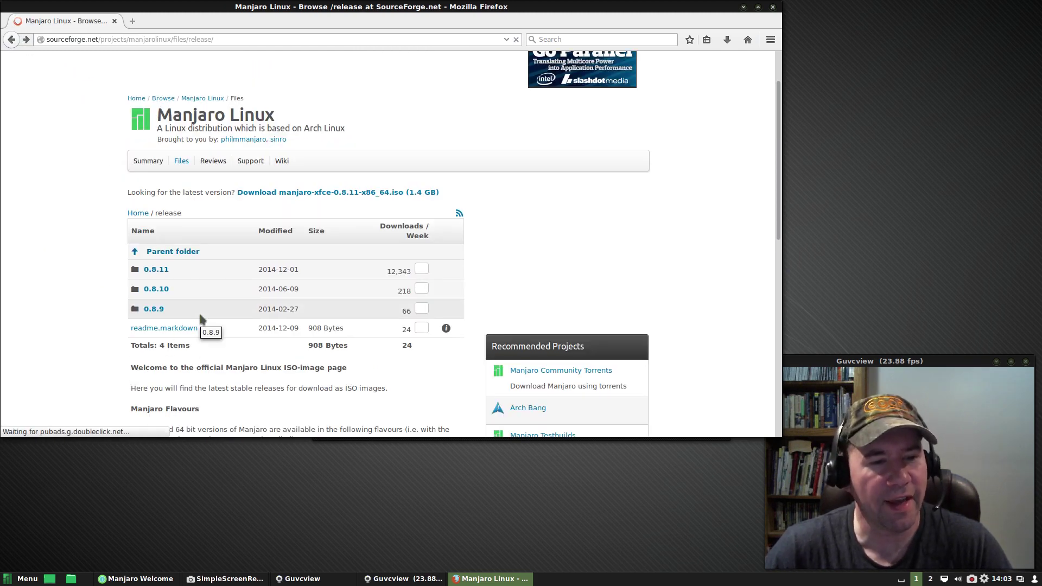
left_click(162, 292)
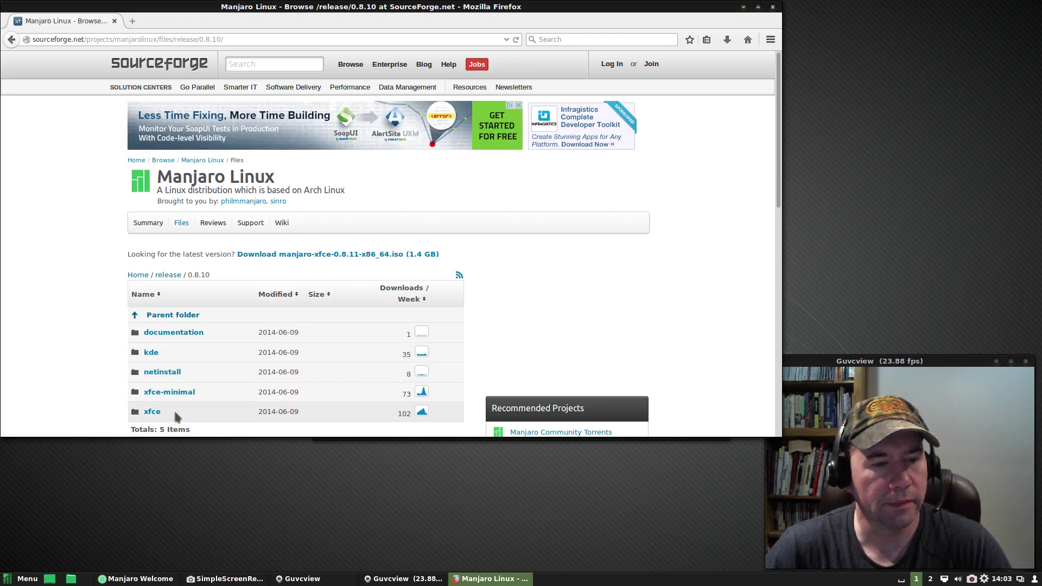
left_click(8, 42)
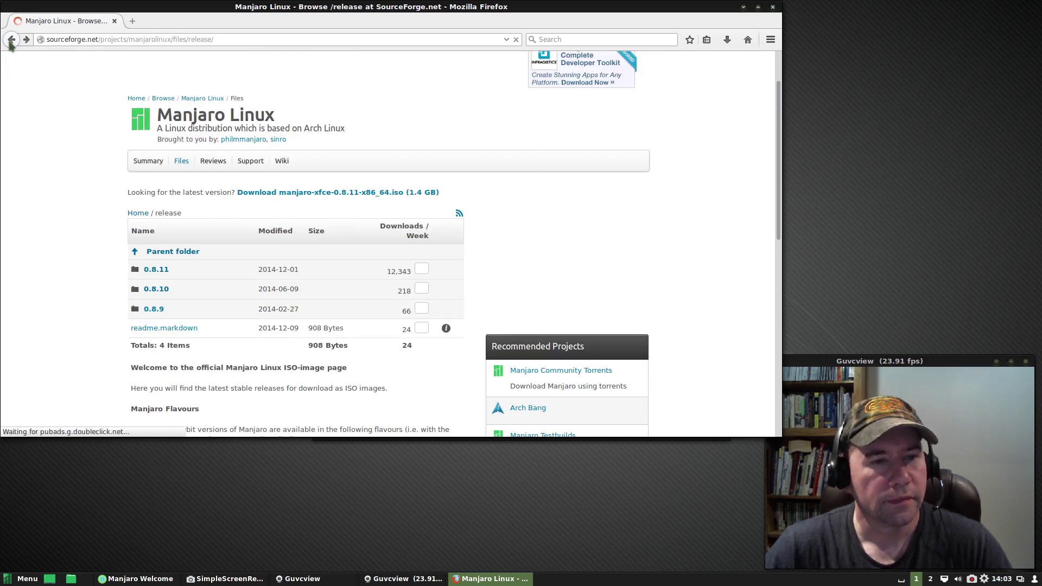
left_click(8, 42)
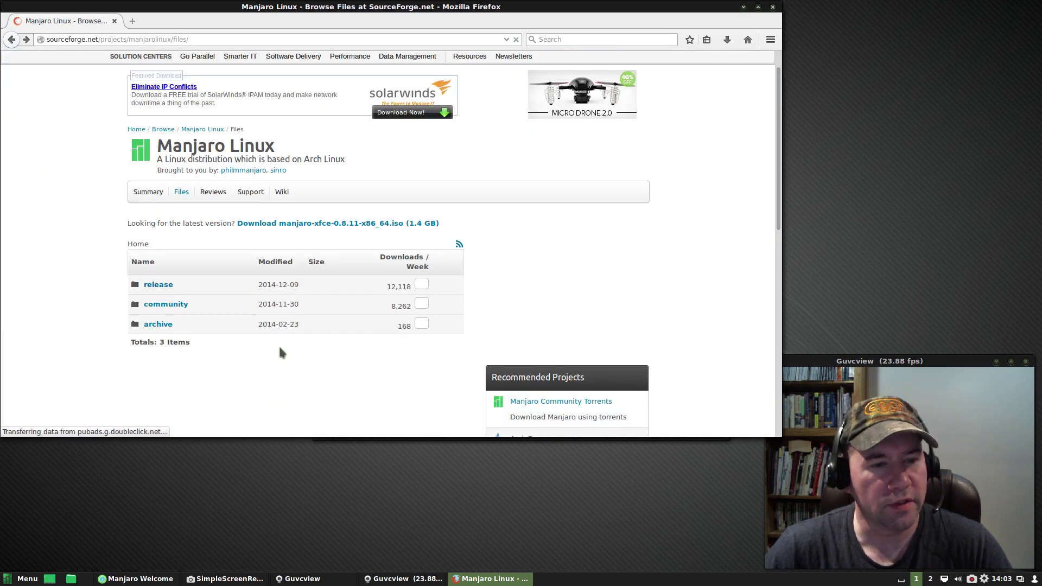
- Open the community folder and scroll through editions like Gnome, LXQT, Cinnamon and MATE
left_click(169, 306)
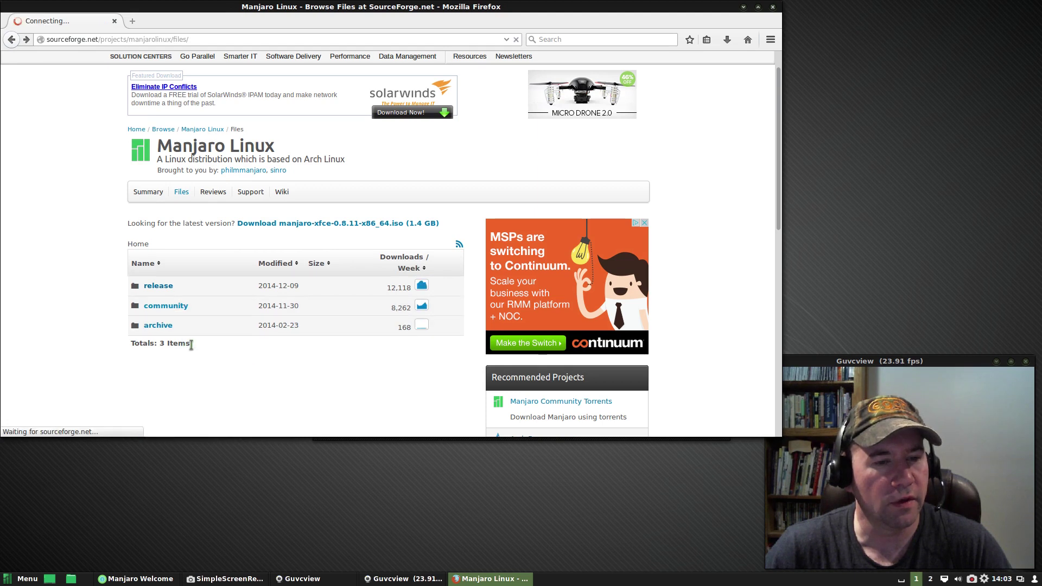
scroll(319, 321, "down", 5)
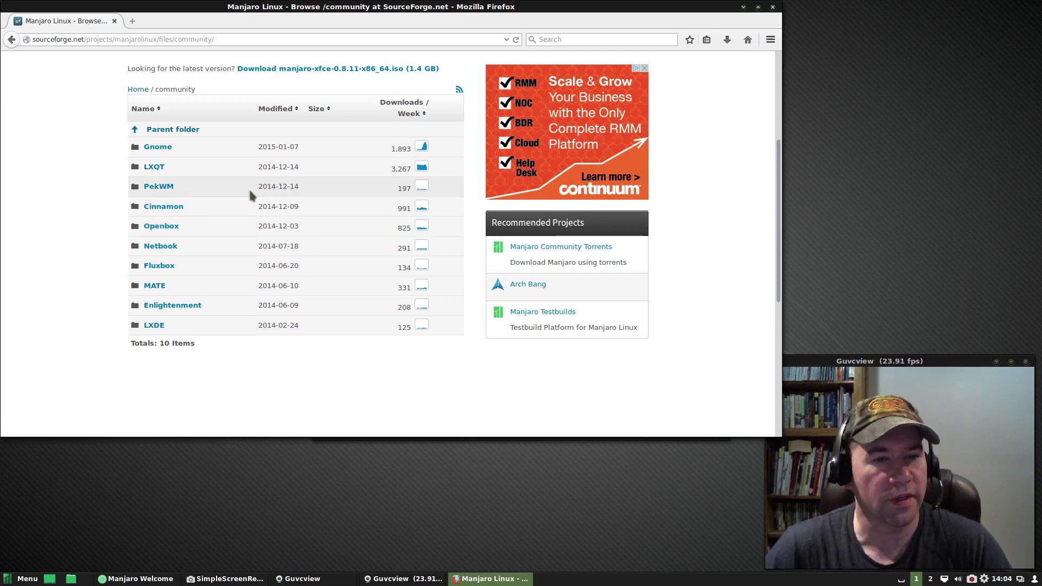
left_click(275, 193)
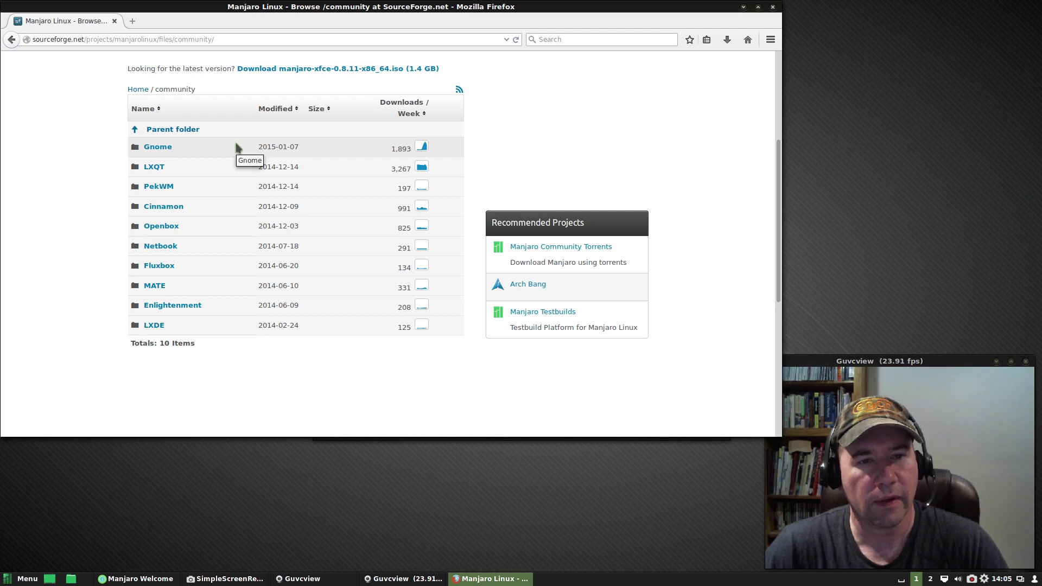
- Go back twice from the community folder to the manjaro.github.io homepage
left_click(11, 40)
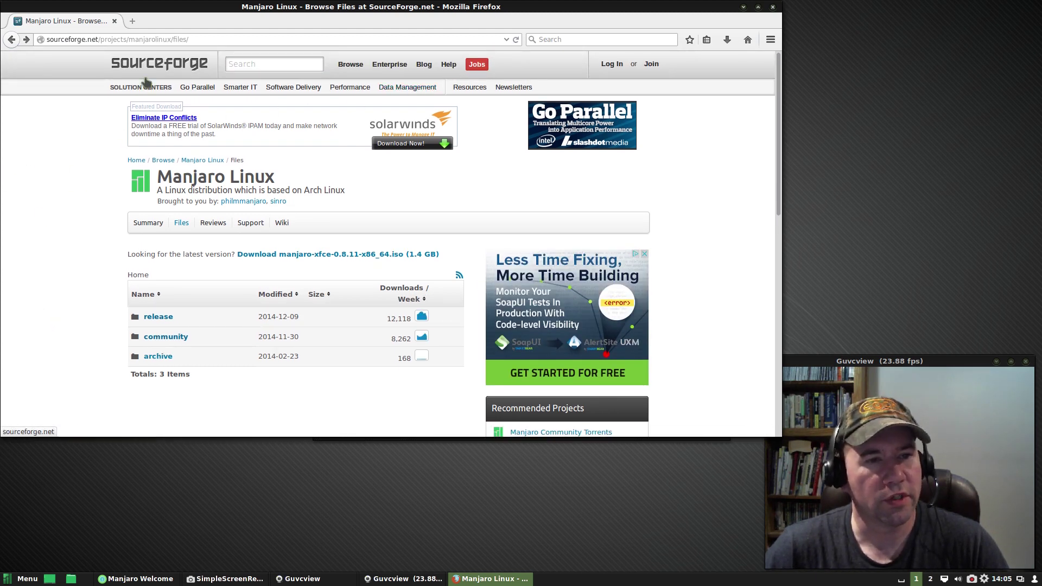
left_click(13, 40)
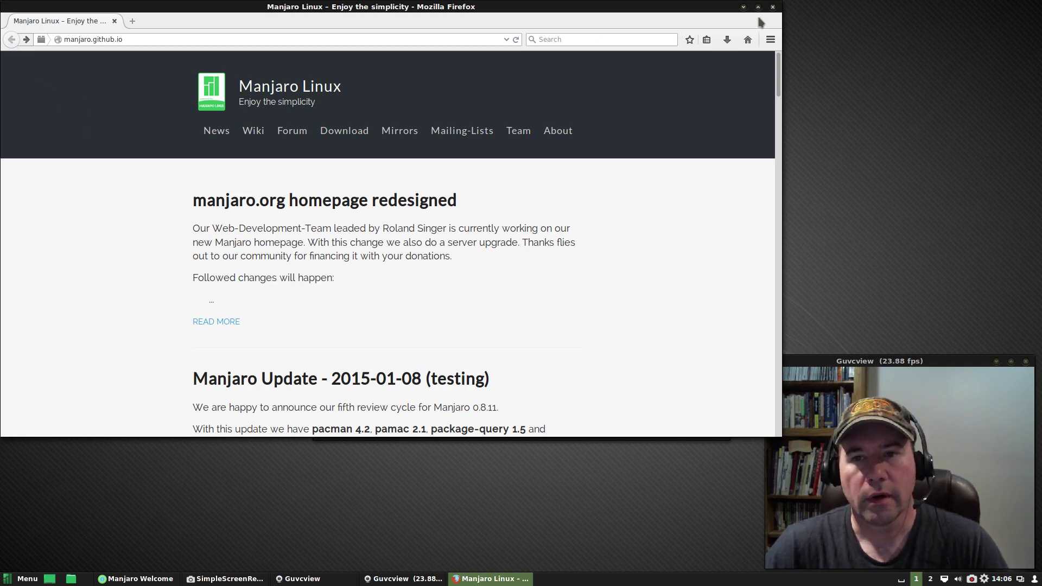
- Close the Firefox window, revealing the Manjaro Welcome 0.8.11 dialog
left_click(773, 8)
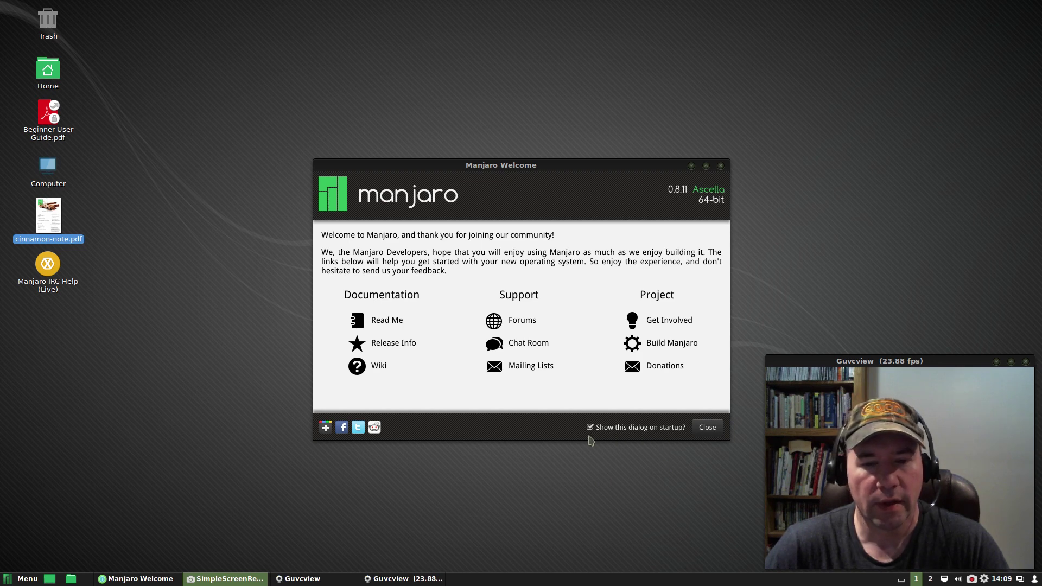
- Close the Manjaro Welcome dialog to leave the bare Cinnamon desktop
left_click(708, 428)
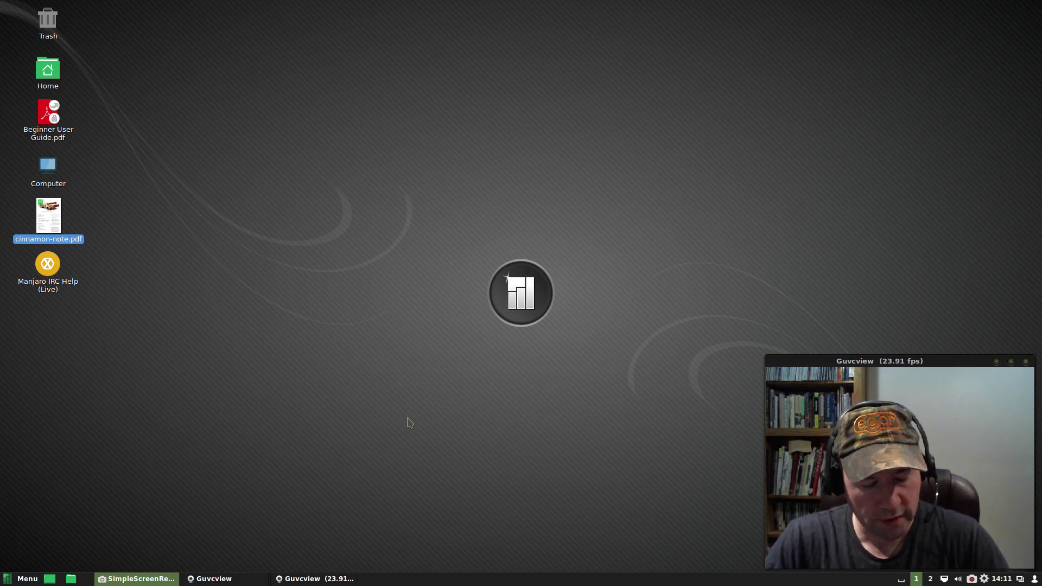
- Search 'system se' in the Menu, launch System Settings and view Hardware's System Info page
key("super")
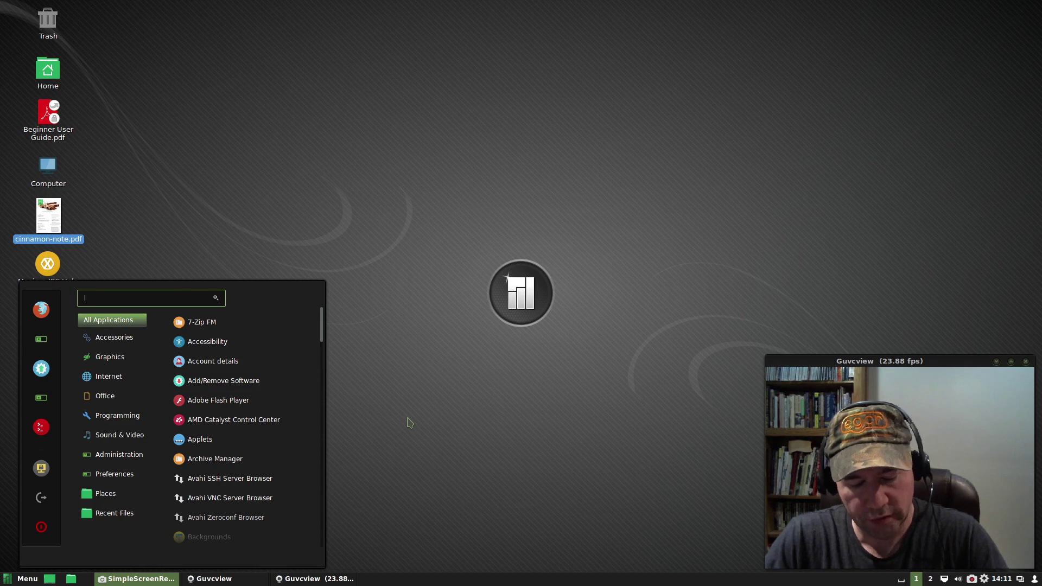
type("syste")
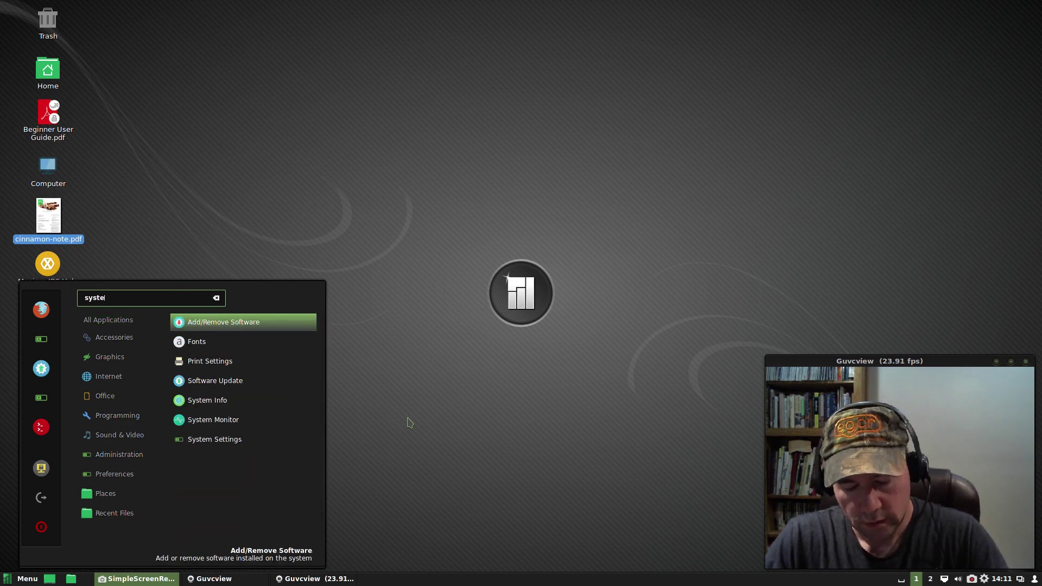
type("m se")
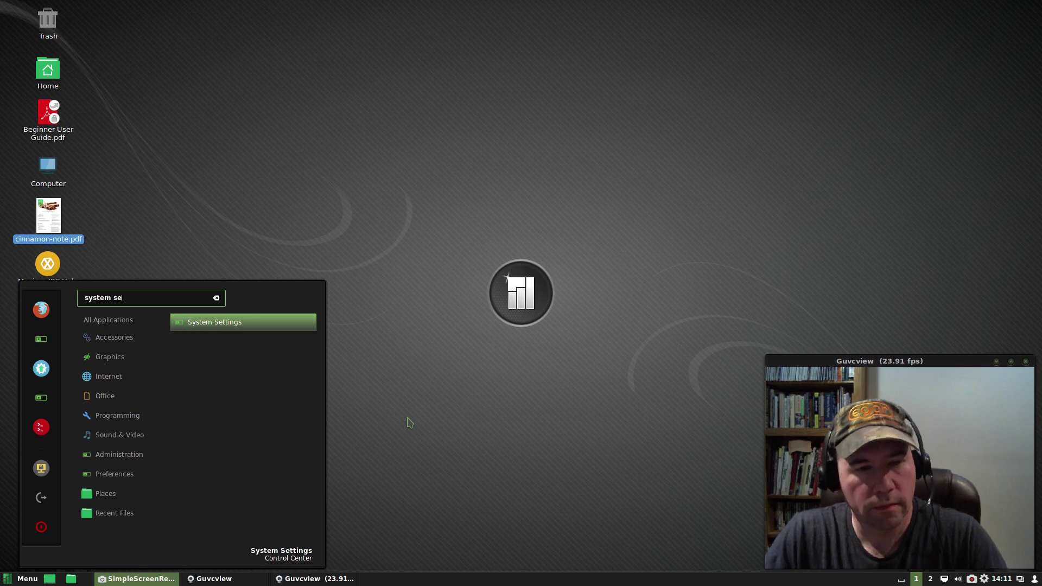
left_click(220, 324)
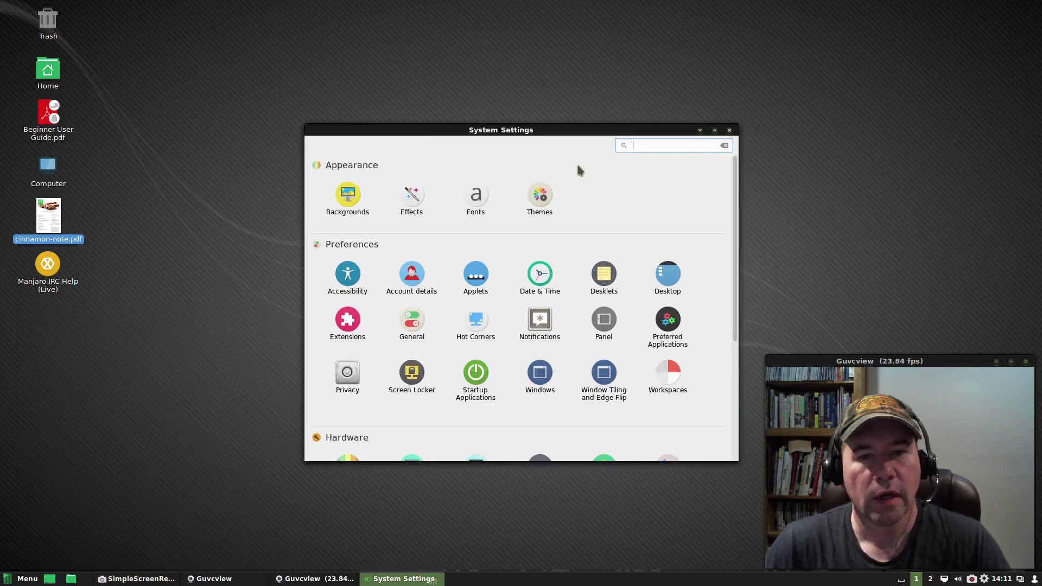
left_click_drag(581, 136, 543, 91)
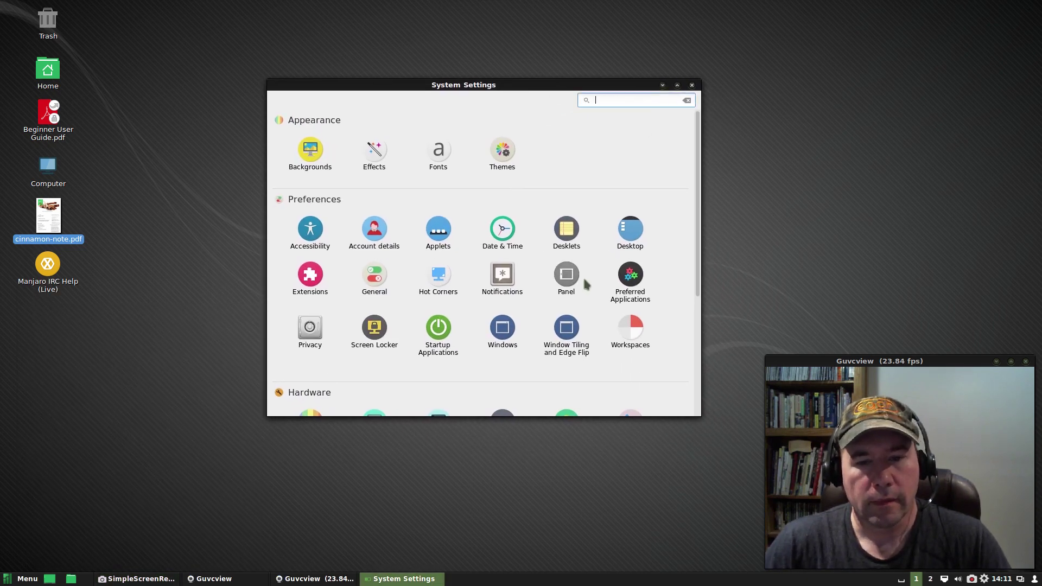
scroll(583, 277, "down", 4)
scroll(590, 282, "down", 1)
left_click(508, 294)
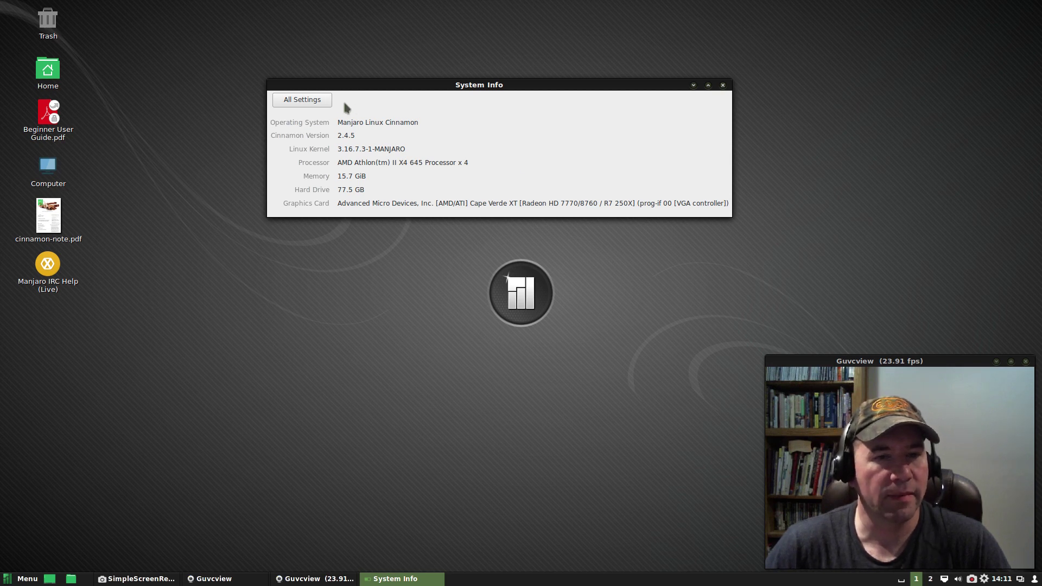
- Return to All Settings and scroll through the Appearance, Preferences and Hardware categories
left_click(317, 100)
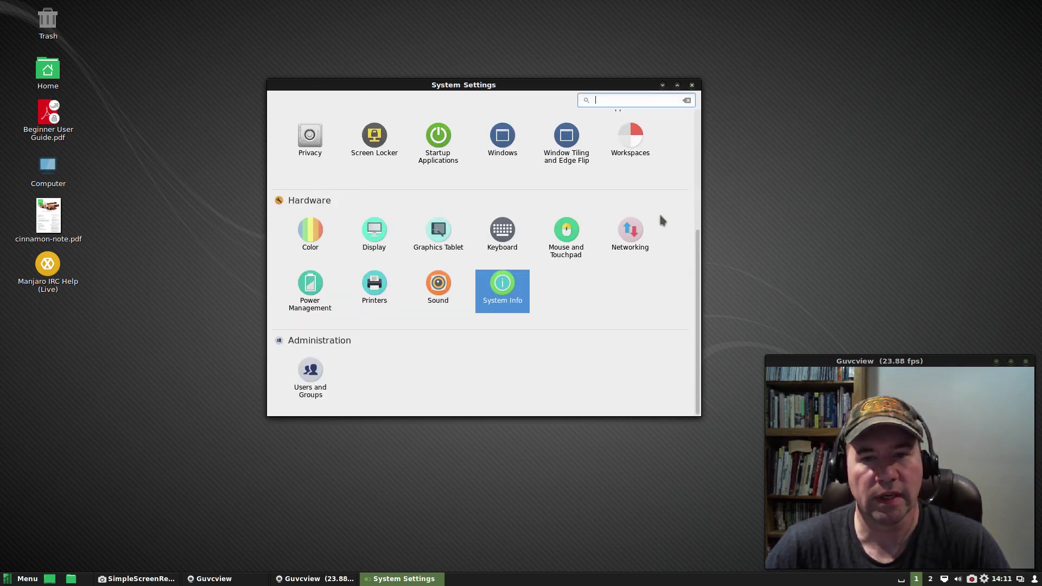
scroll(663, 251, "up", 5)
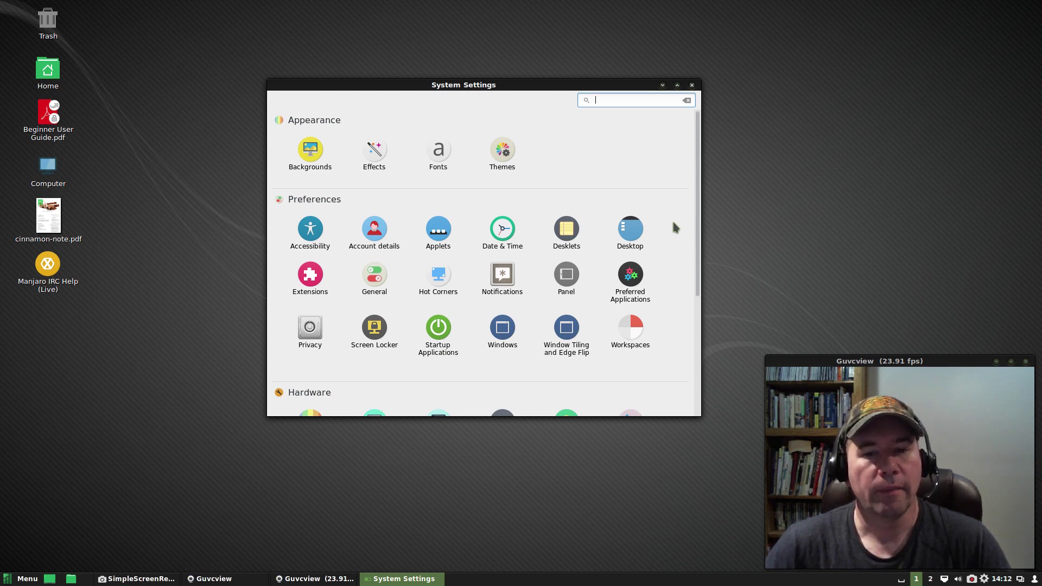
scroll(673, 227, "down", 5)
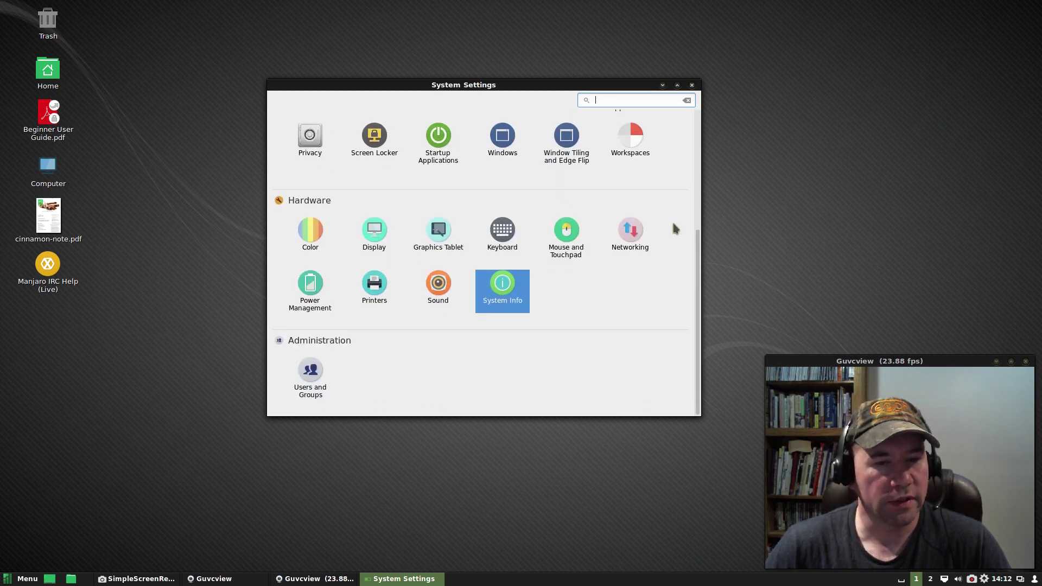
scroll(673, 227, "up", 5)
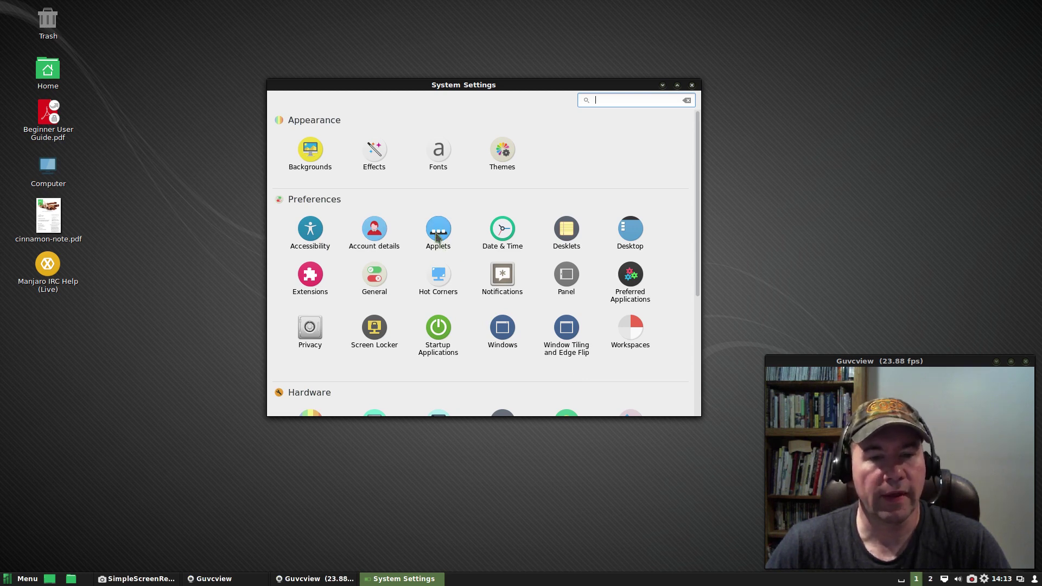
- Open Applets settings and scroll through the installed applets list
left_click(440, 235)
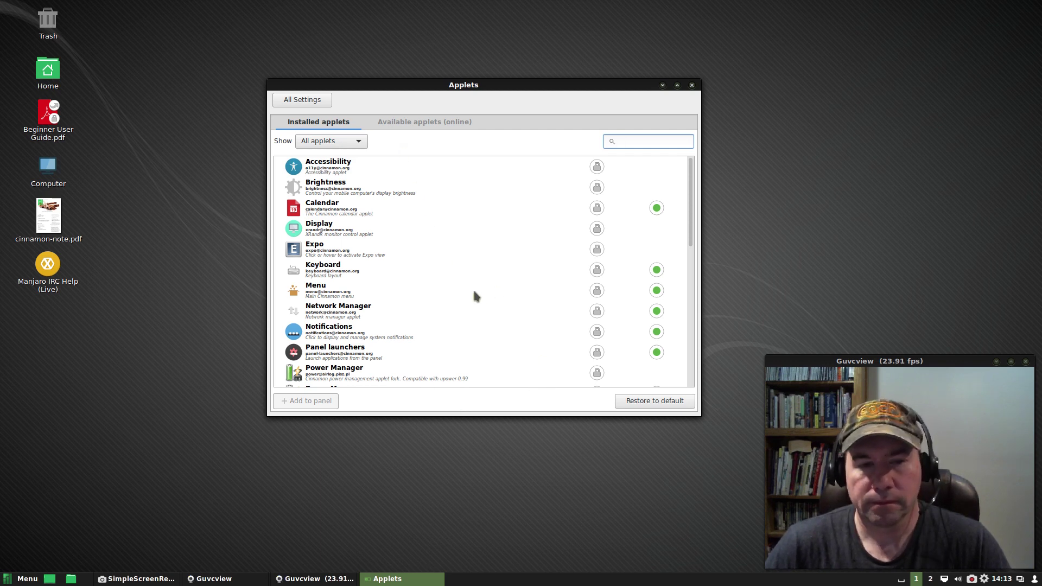
scroll(474, 292, "down", 10)
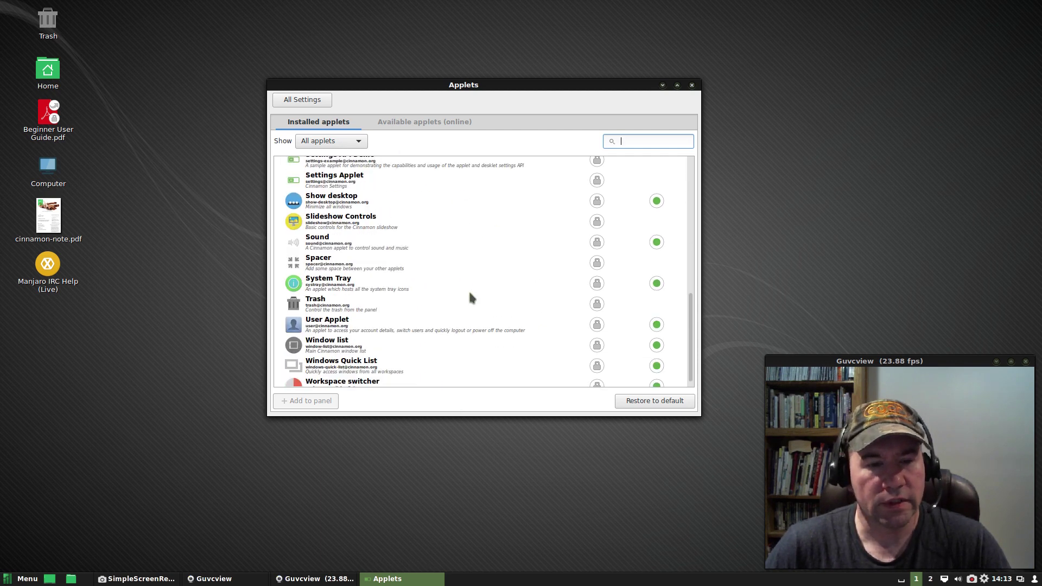
scroll(423, 336, "up", 3)
scroll(424, 340, "up", 5)
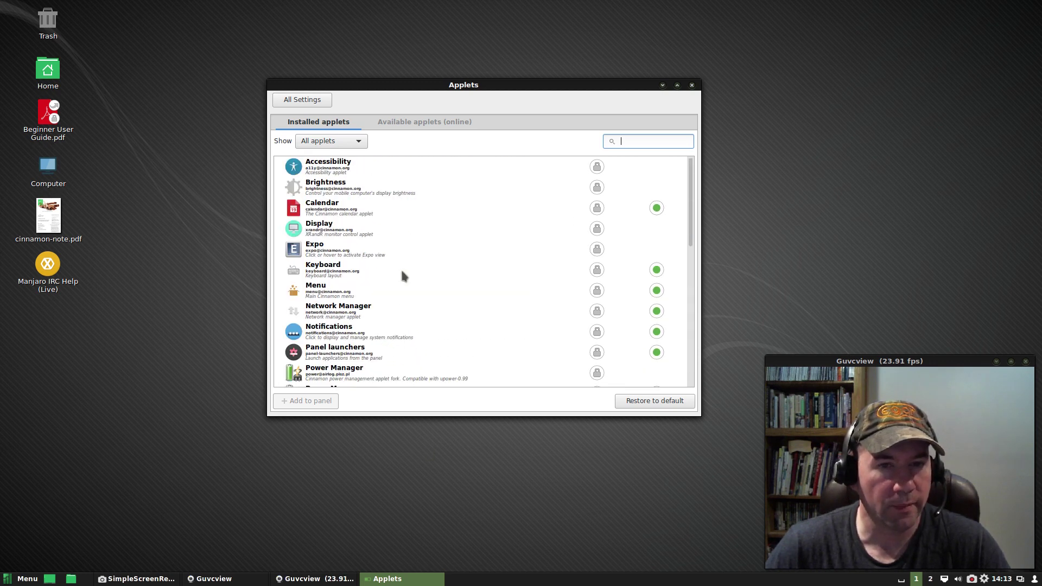
- Browse the Available applets (online) list sorted by popularity, then close the window
left_click(414, 129)
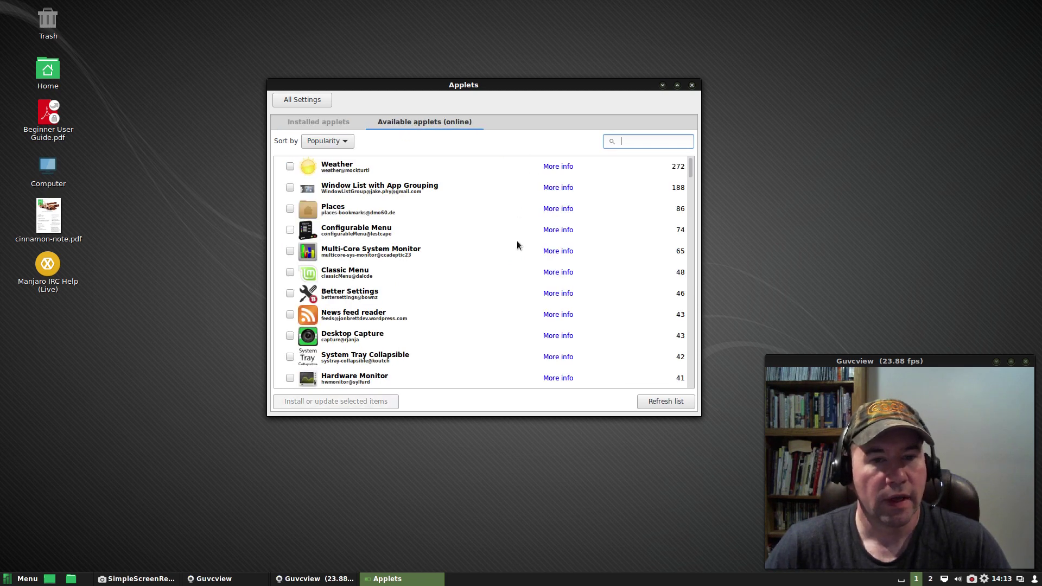
scroll(617, 240, "down", 10)
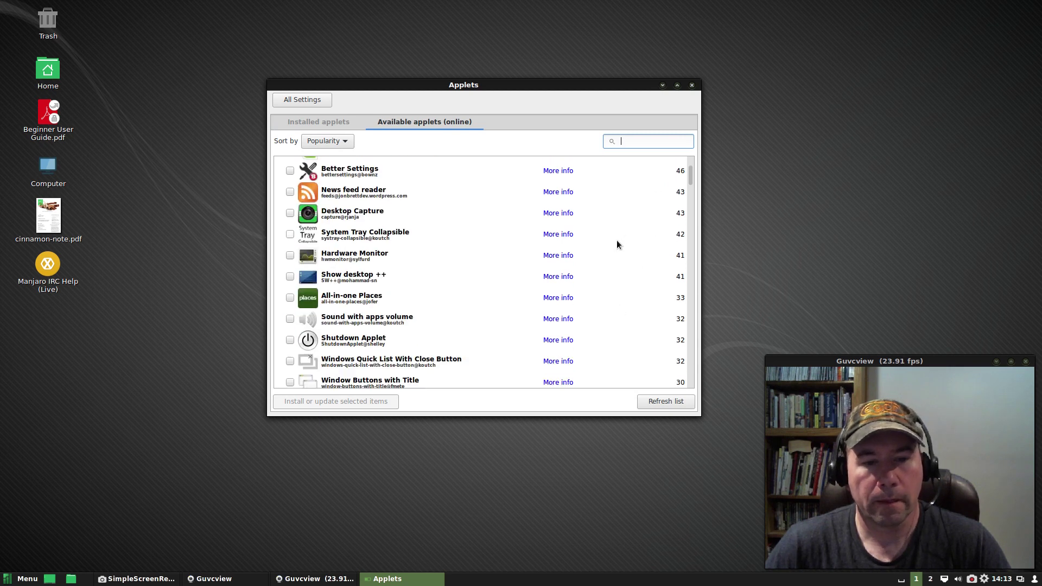
scroll(617, 246, "down", 10)
scroll(621, 251, "up", 6)
scroll(623, 251, "up", 5)
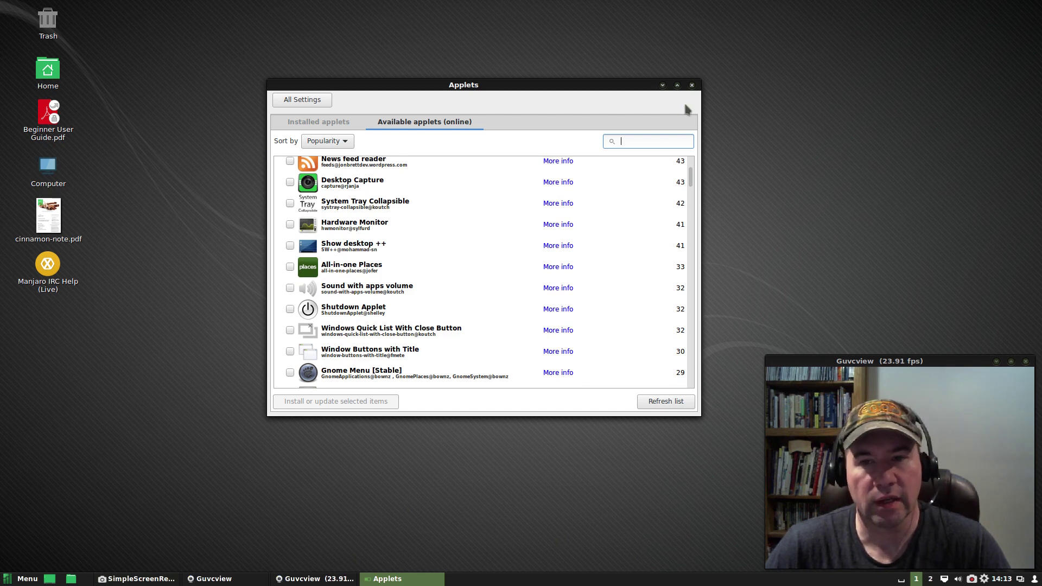
left_click(693, 86)
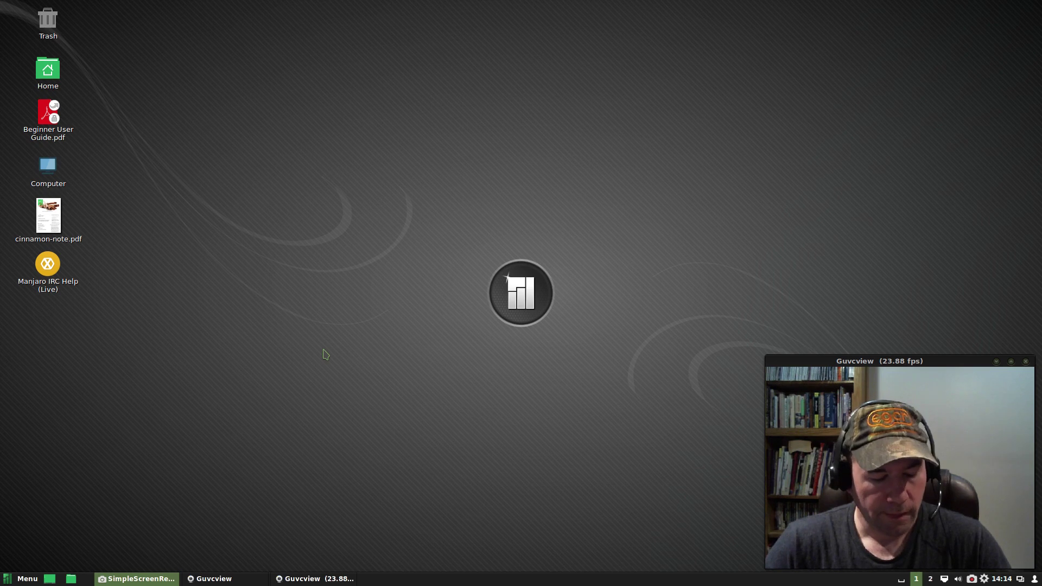
key("super")
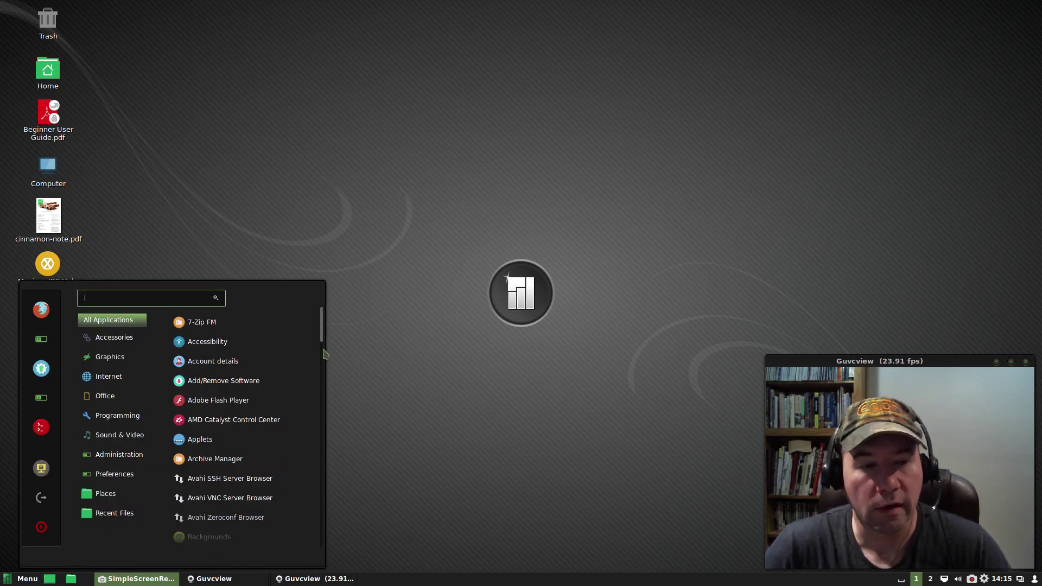
key("super")
key("super")
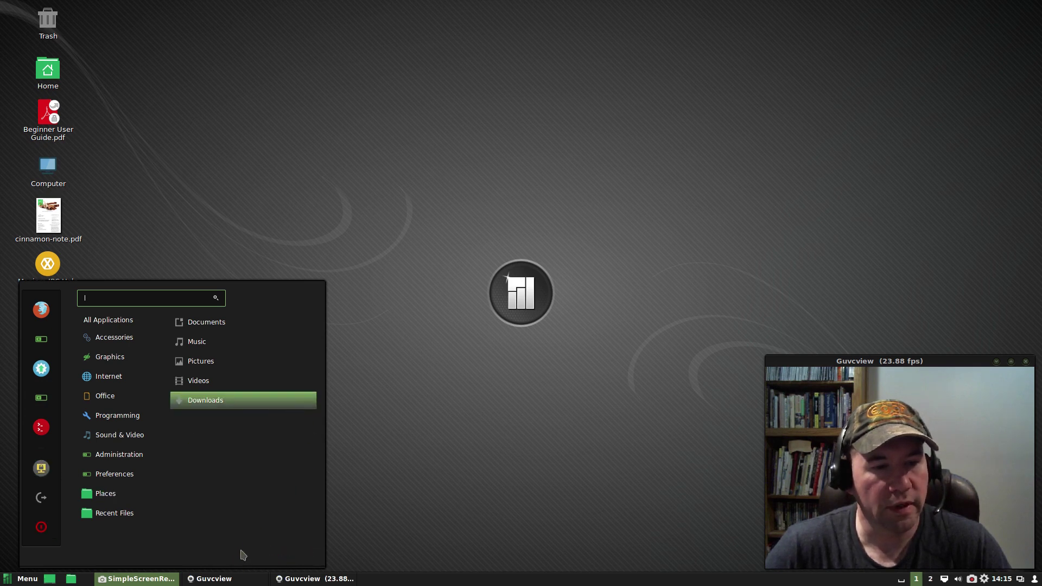
mouse_move(106, 326)
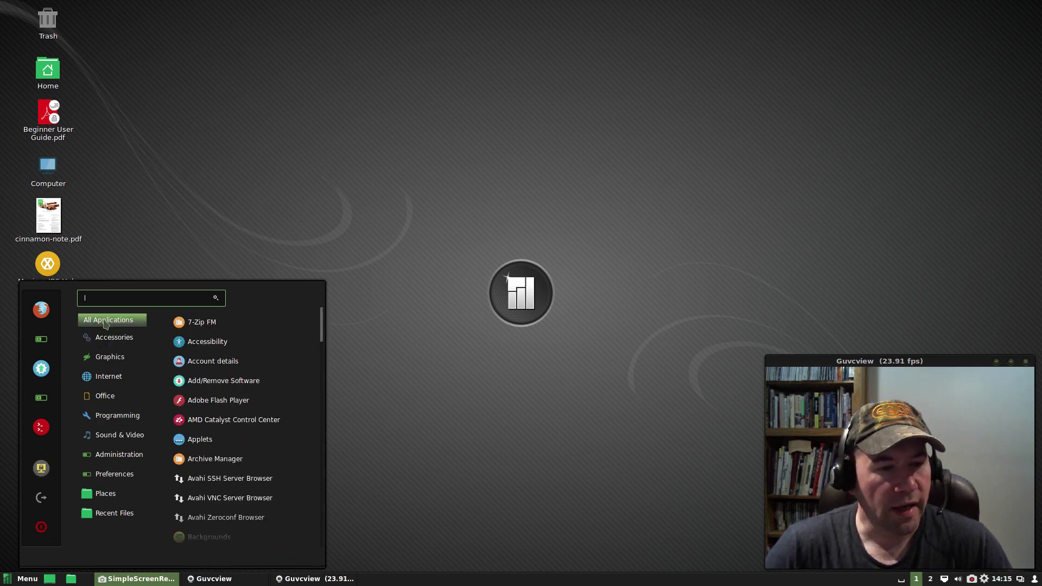
mouse_move(103, 491)
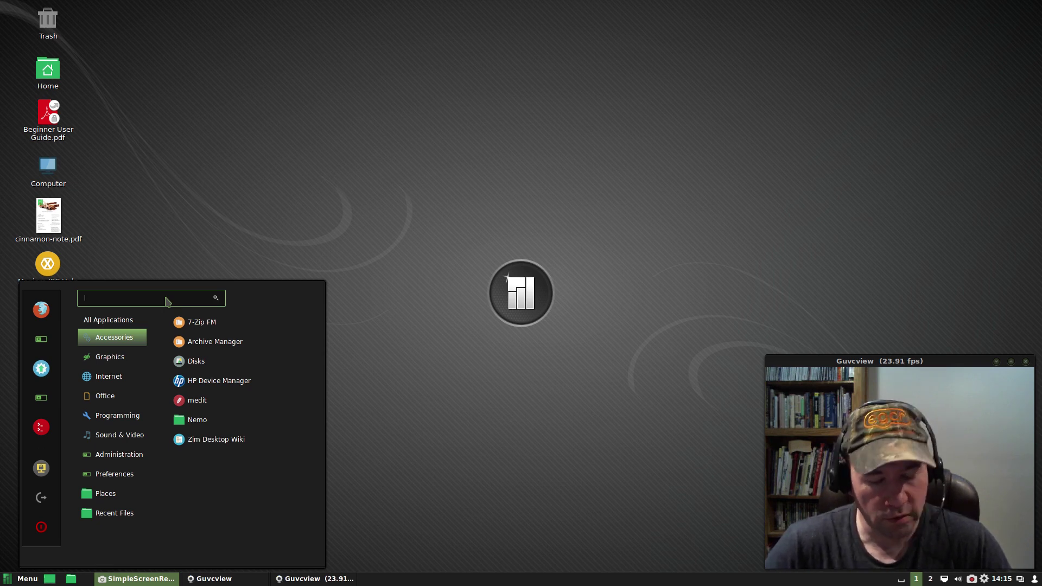
- Search the Menu for 'libreo', clear the search, and reopen it on All Applications
left_click(419, 433)
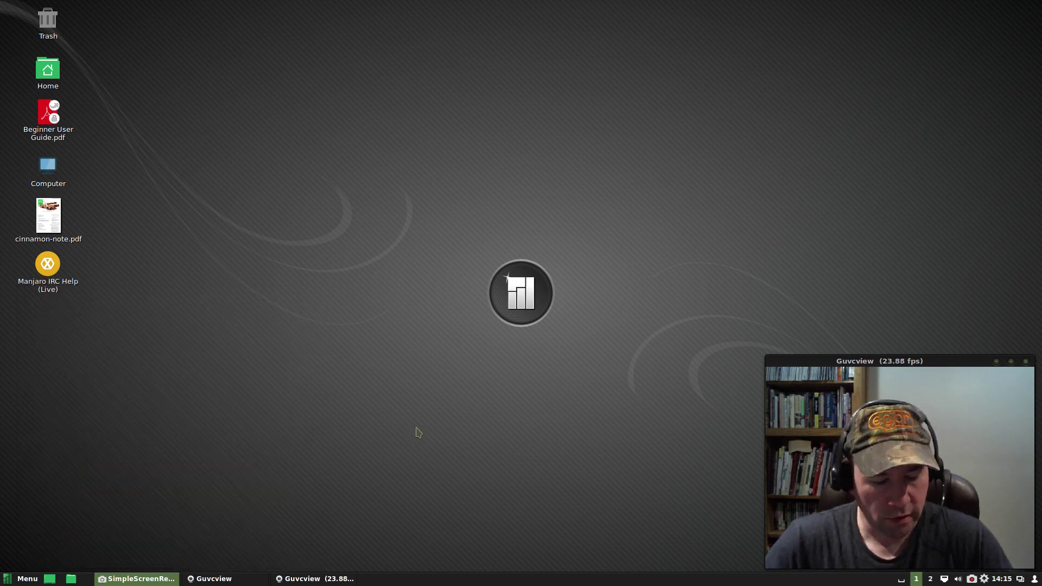
key("super")
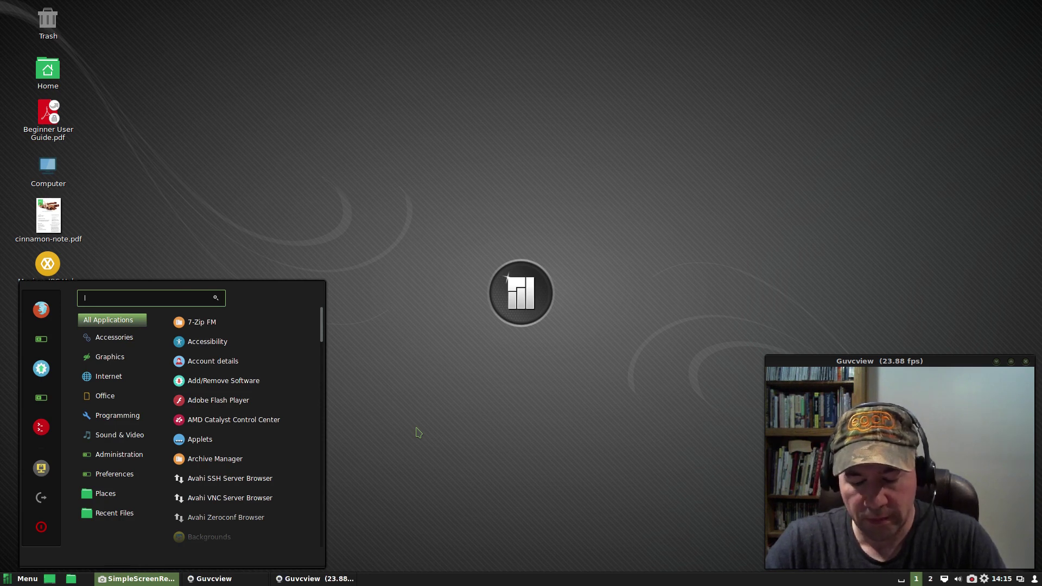
type("libreo")
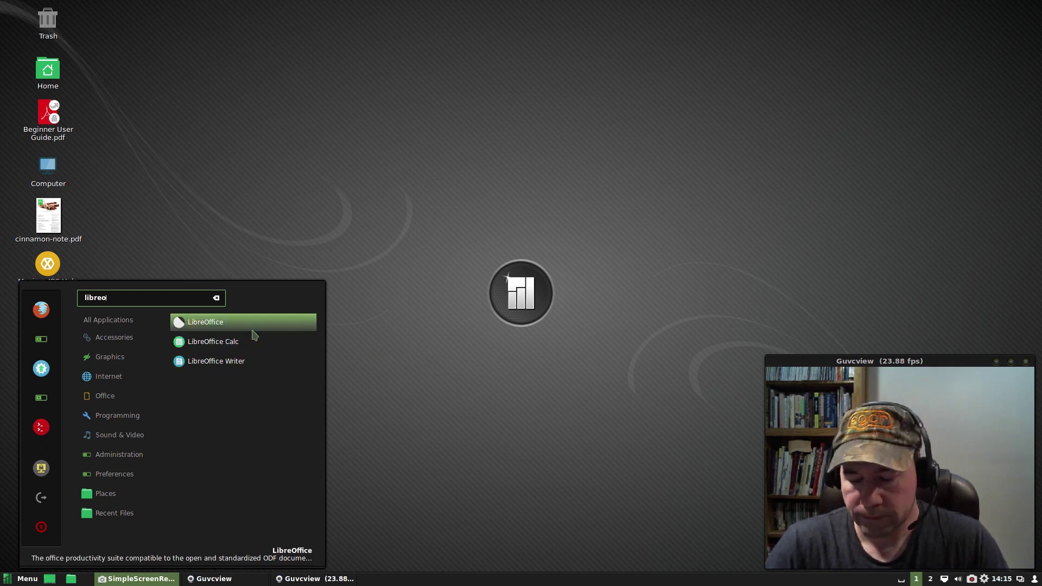
key("BackSpace")
key("BackSpace")
key("BackSpace")
key("BackSpace")
key("BackSpace")
key("BackSpace")
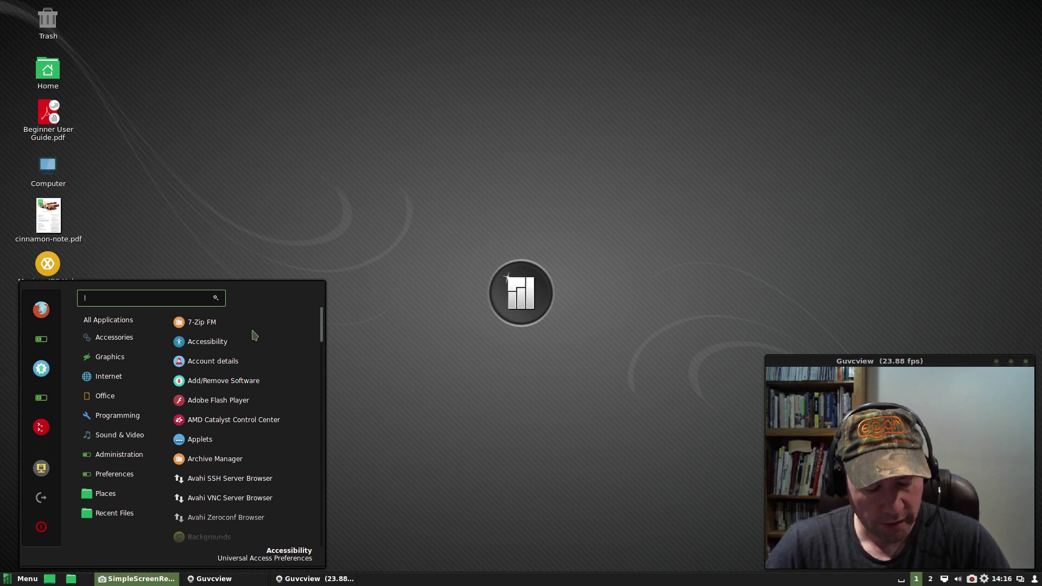
key("Escape")
key("super")
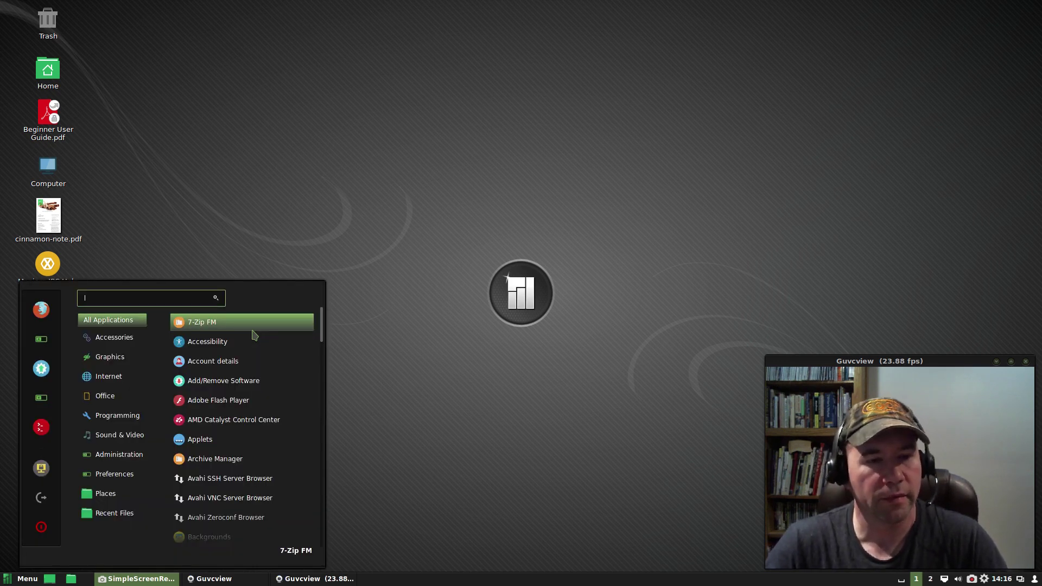
left_click(342, 335)
- Reopen the Cinnamon Menu and start Nemo from Accessories, showing the Home folder
left_click(22, 579)
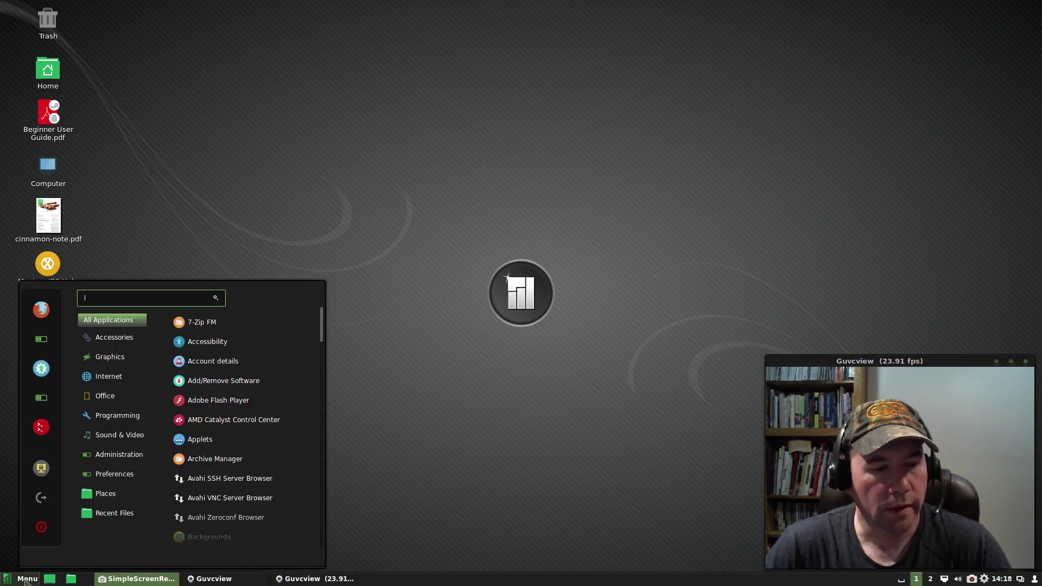
scroll(239, 424, "down", 5)
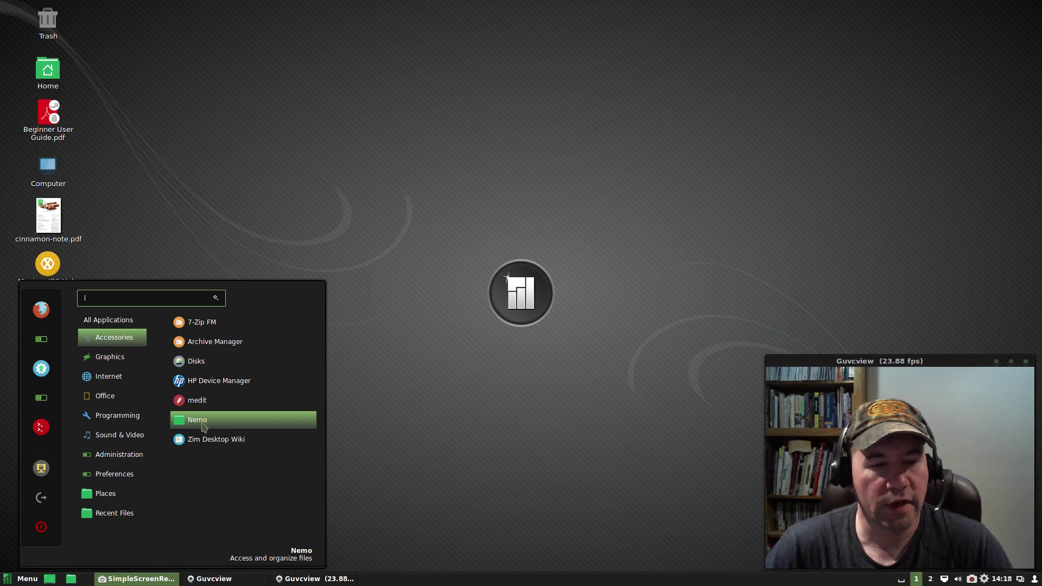
left_click(202, 428)
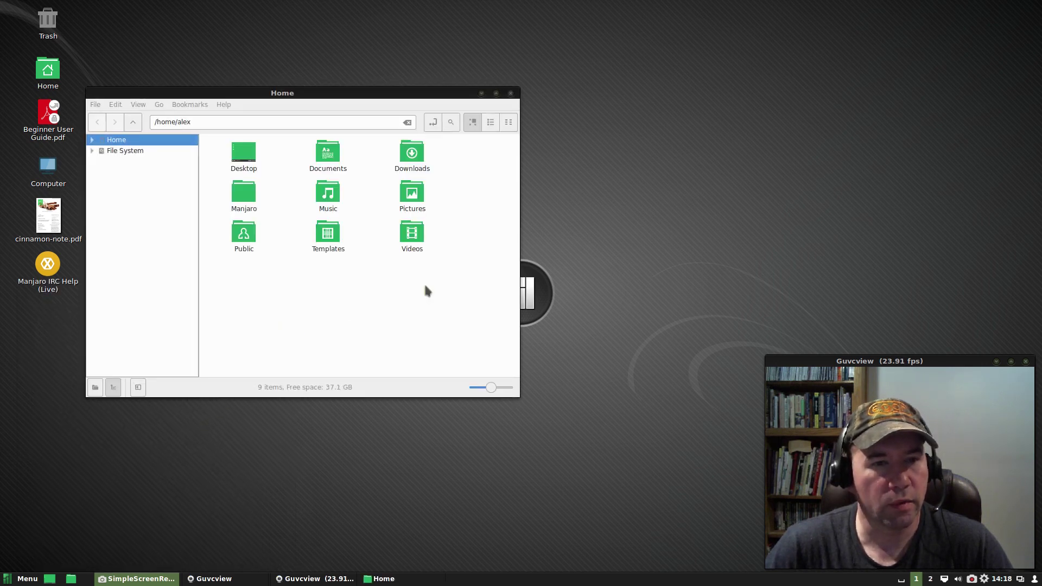
- Maximize the Nemo Home window and look through its View and Edit menus
left_click_drag(375, 94, 518, 3)
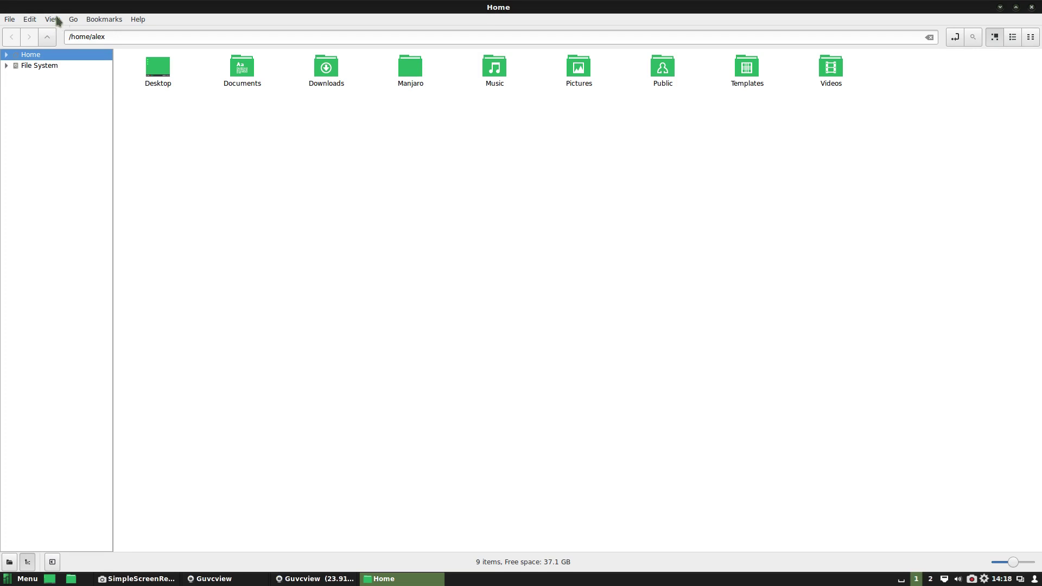
left_click(58, 20)
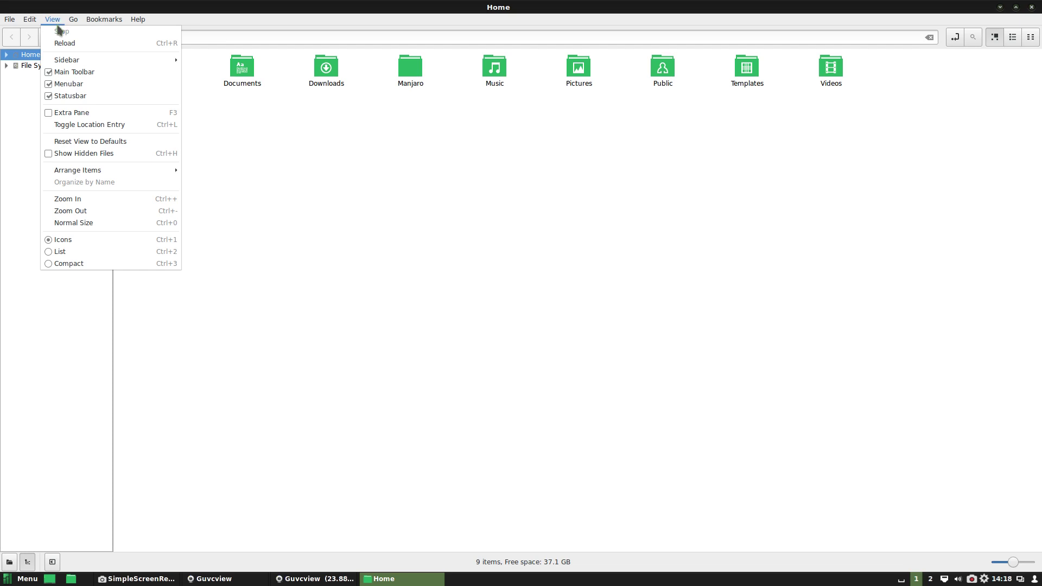
left_click(56, 20)
left_click(30, 20)
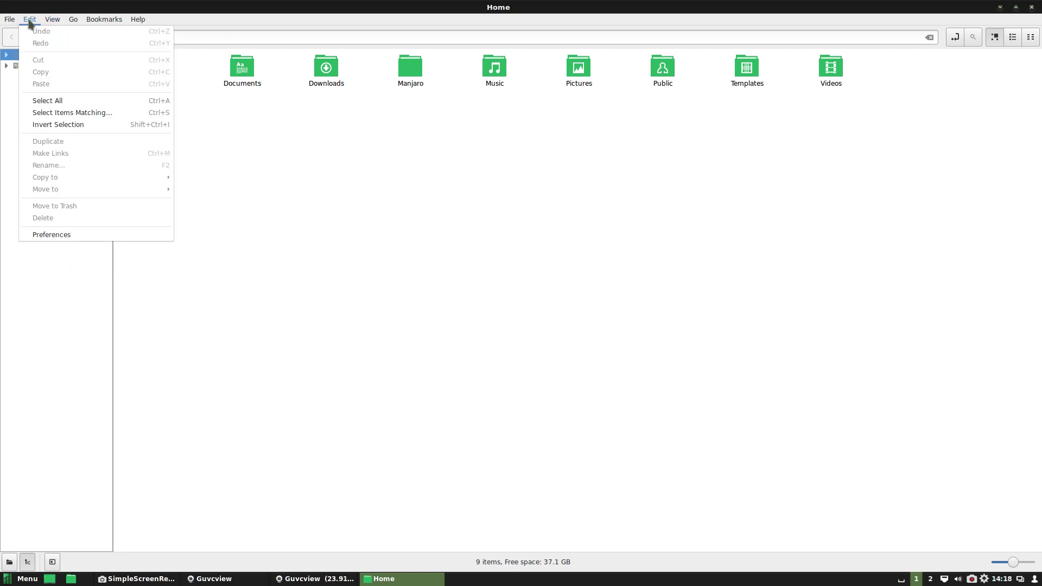
mouse_move(55, 22)
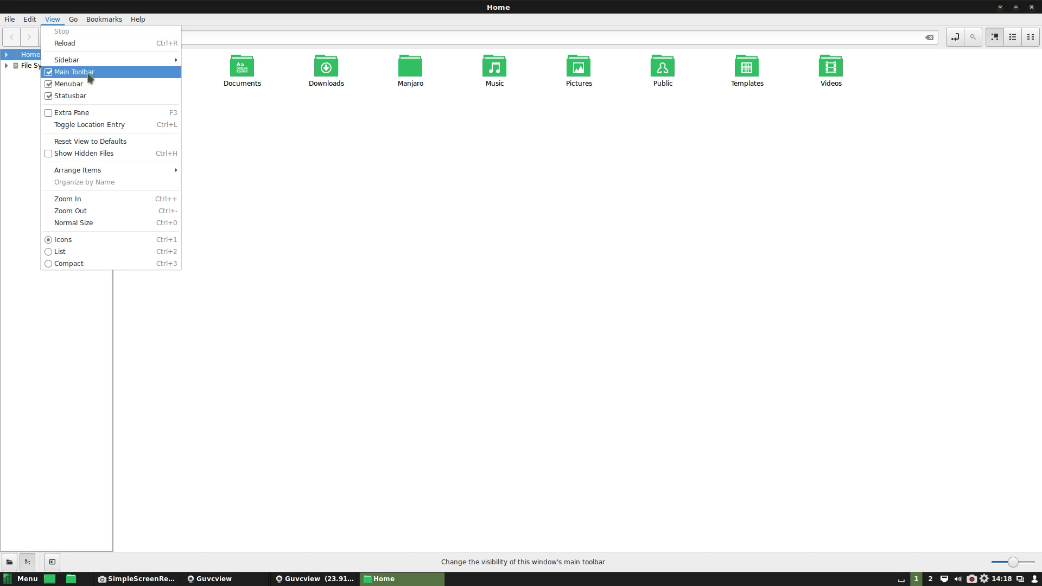
- Open a second Home pane, toggle the breadcrumb path, and try List and Compact views
left_click(61, 113)
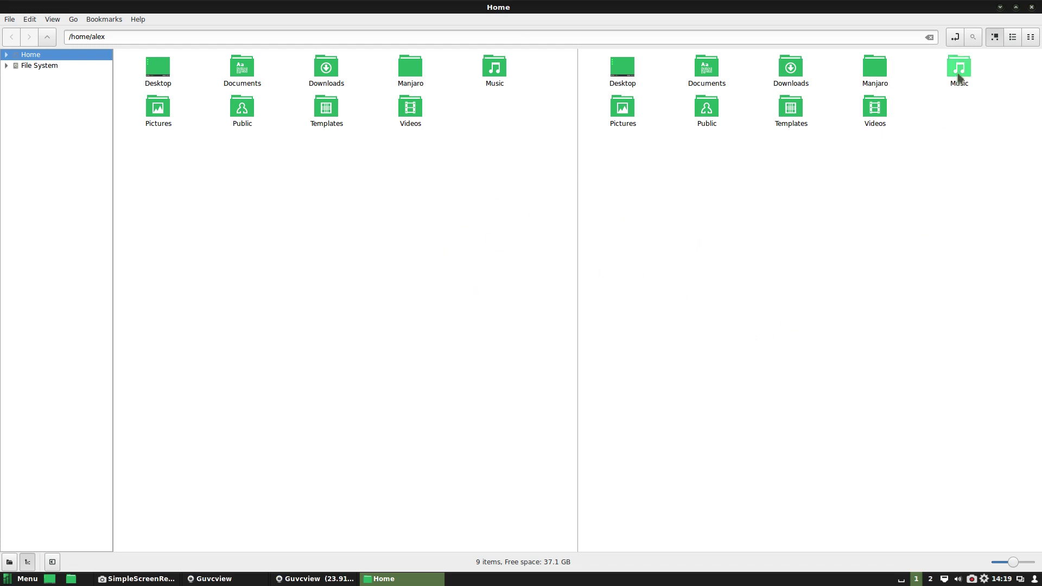
left_click(955, 37)
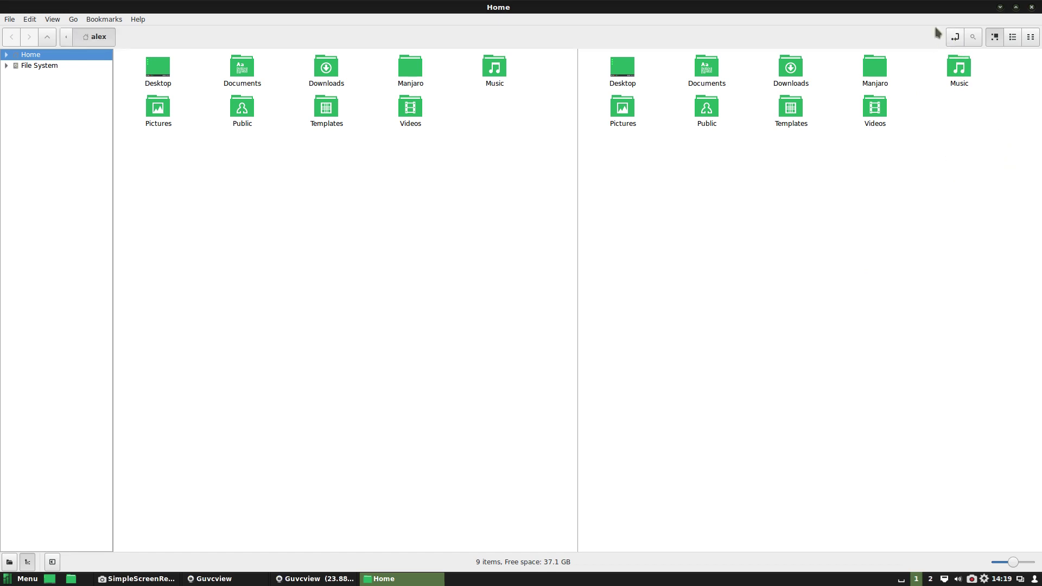
left_click(955, 37)
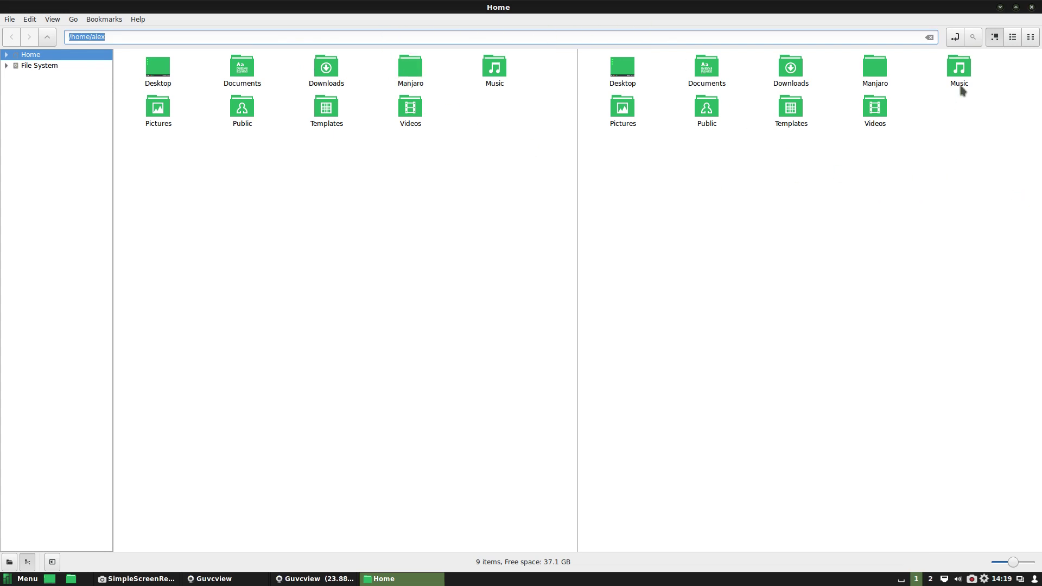
left_click(1013, 37)
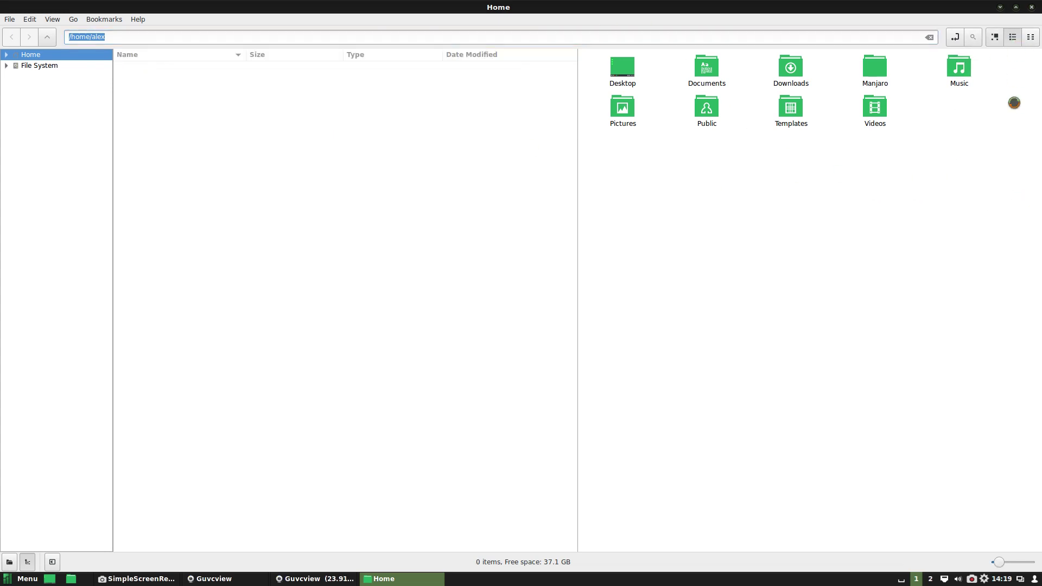
left_click(994, 38)
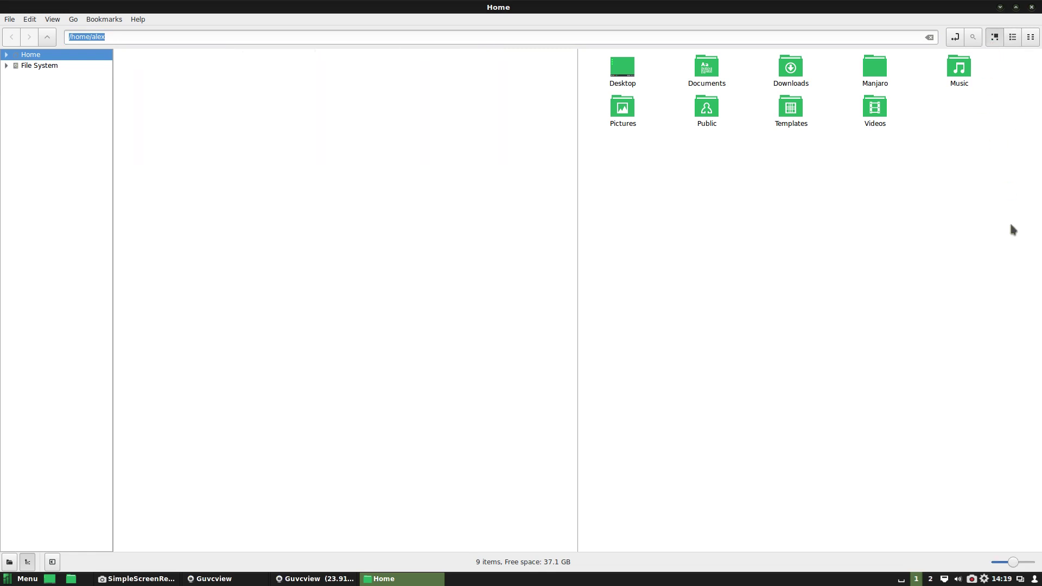
left_click(1031, 37)
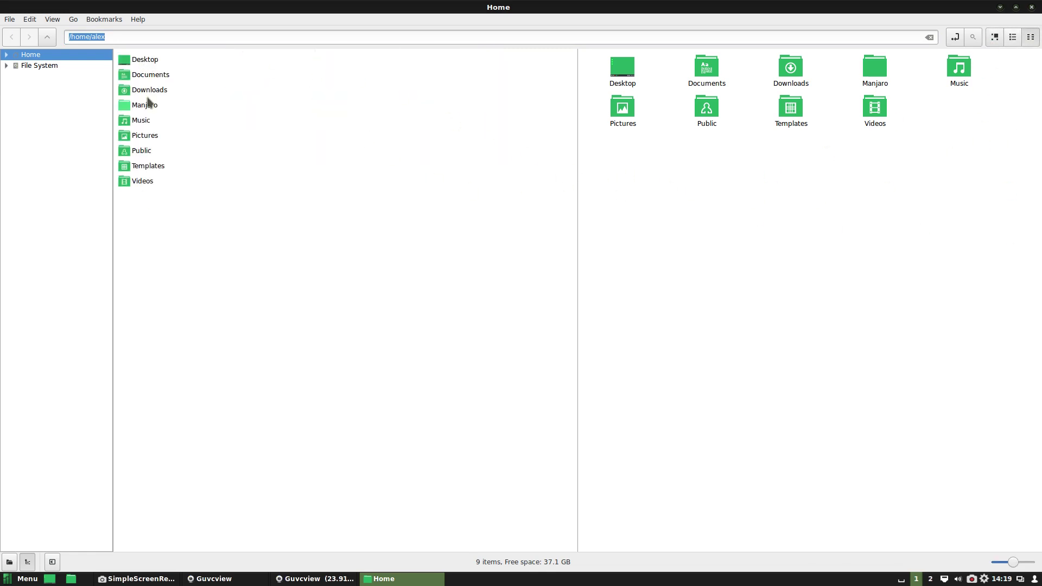
left_click(996, 38)
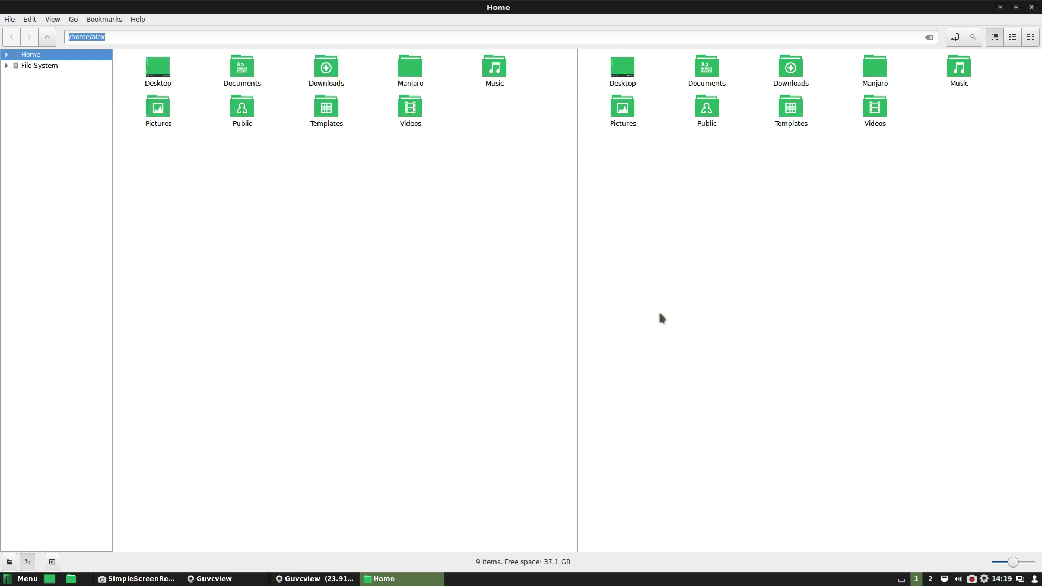
left_click(1010, 39)
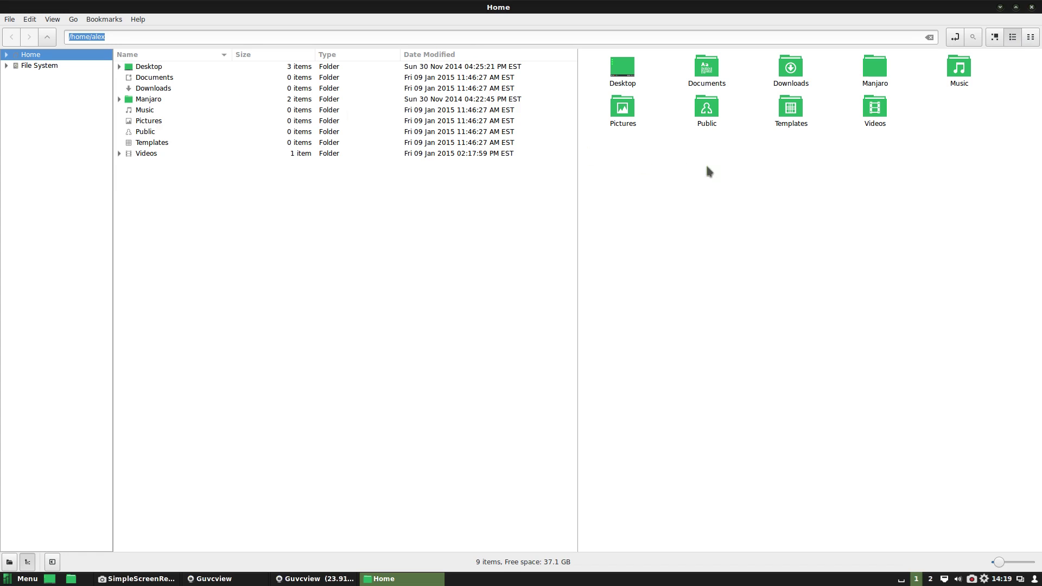
left_click(996, 37)
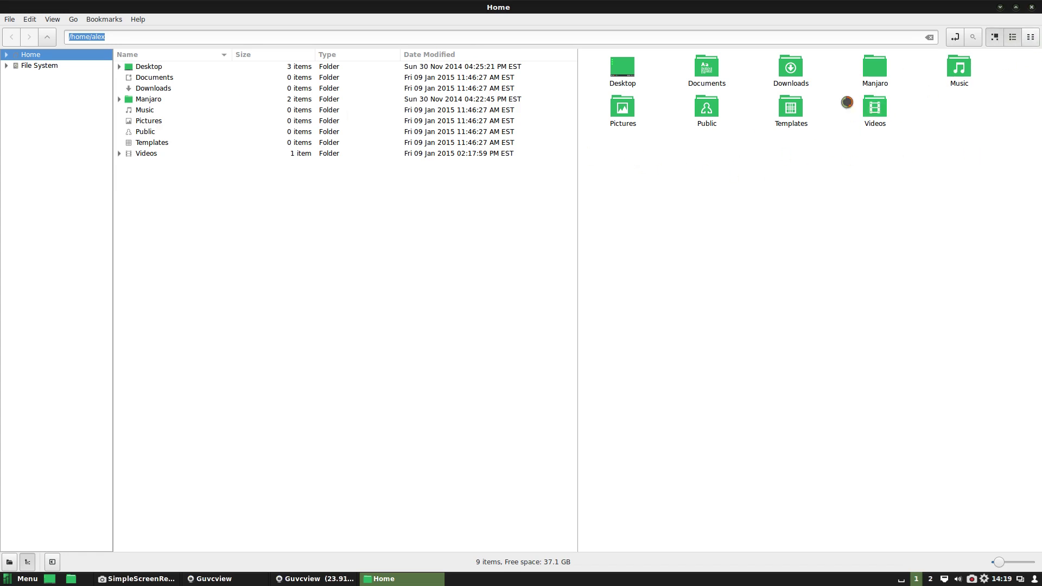
- Close Nemo and show the application menu's Accessories programs
left_click(9, 20)
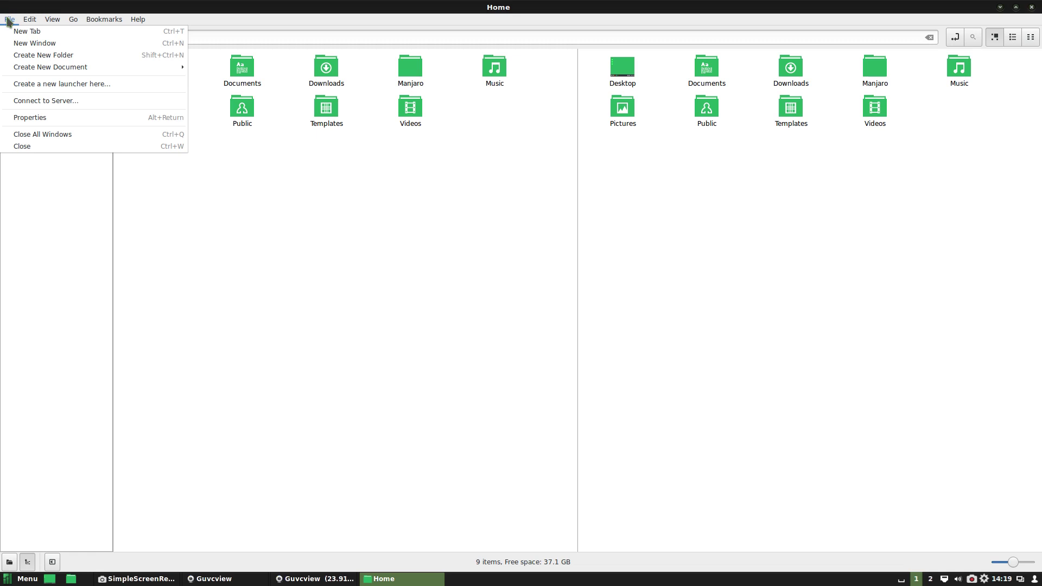
left_click(9, 20)
left_click(1032, 7)
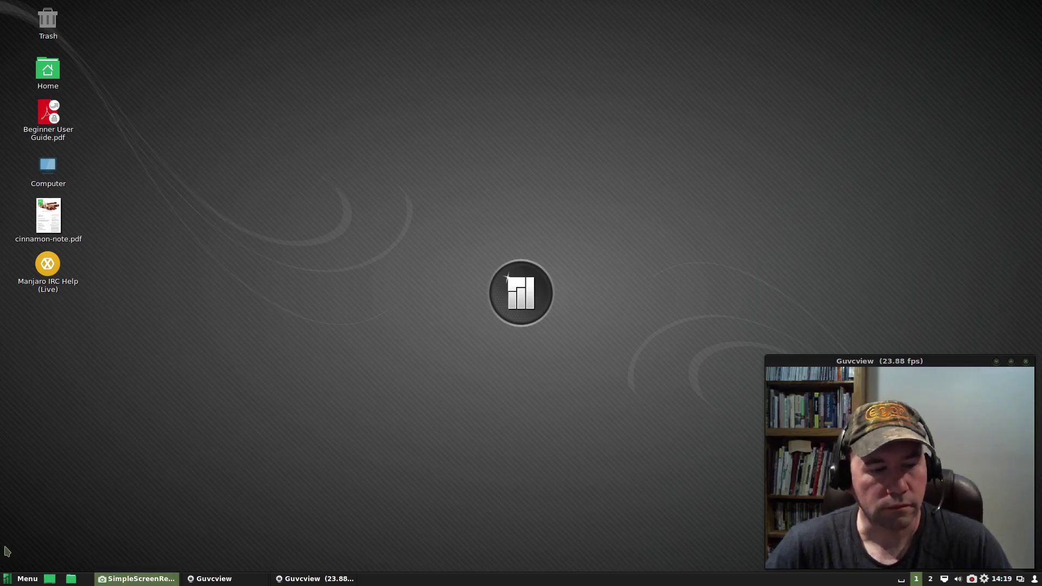
left_click(23, 579)
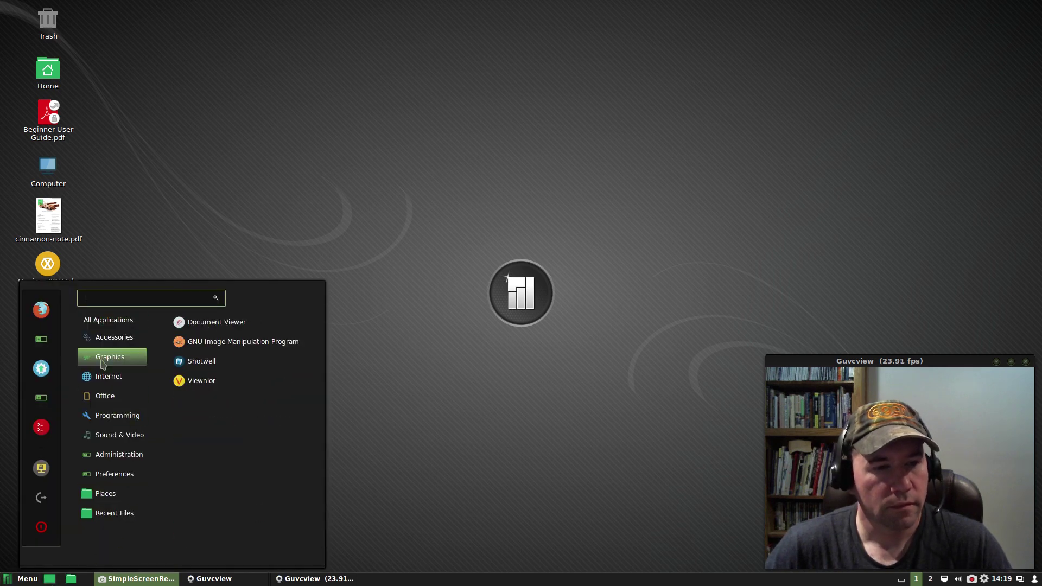
mouse_move(106, 342)
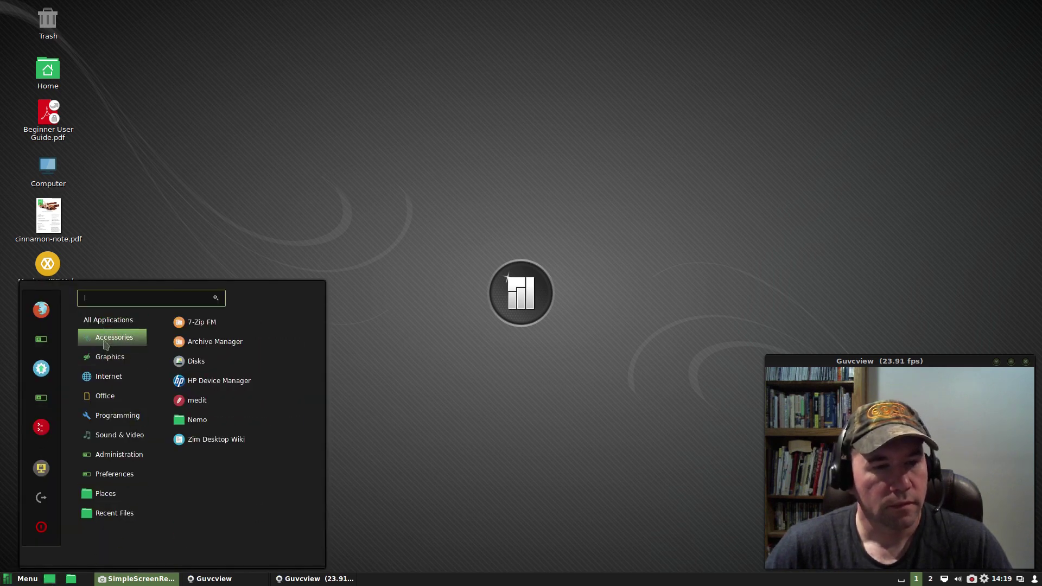
- Start Zim Desktop Wiki, accept the Notes notebook, and move its window toward the centre
left_click(207, 441)
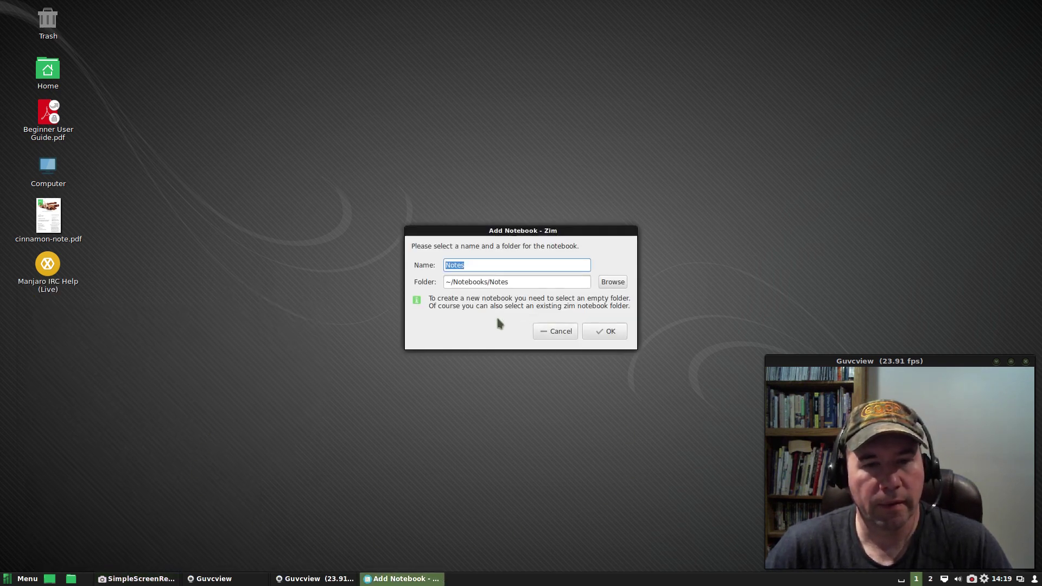
left_click(609, 332)
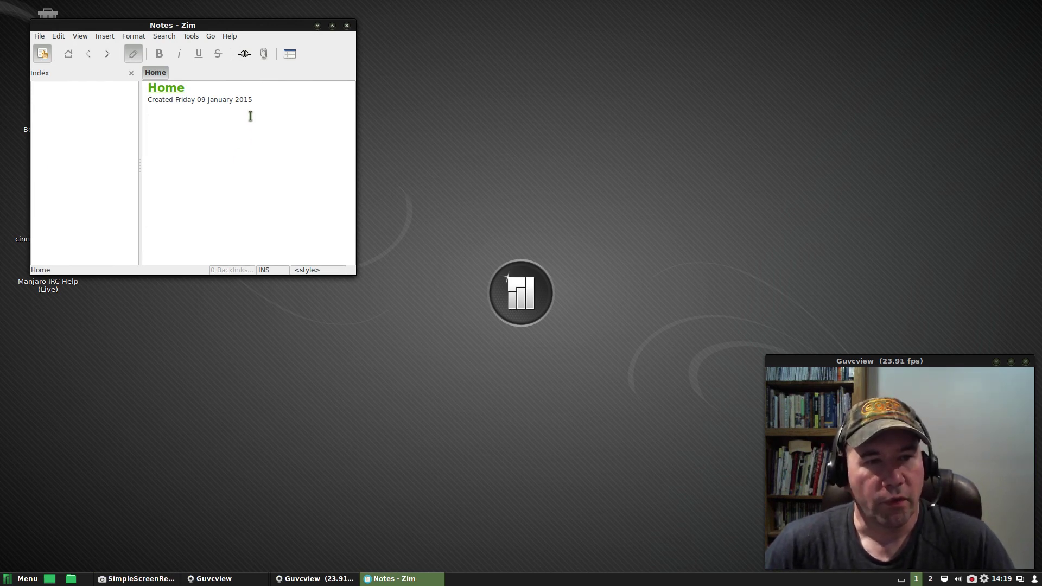
left_click_drag(242, 27, 443, 60)
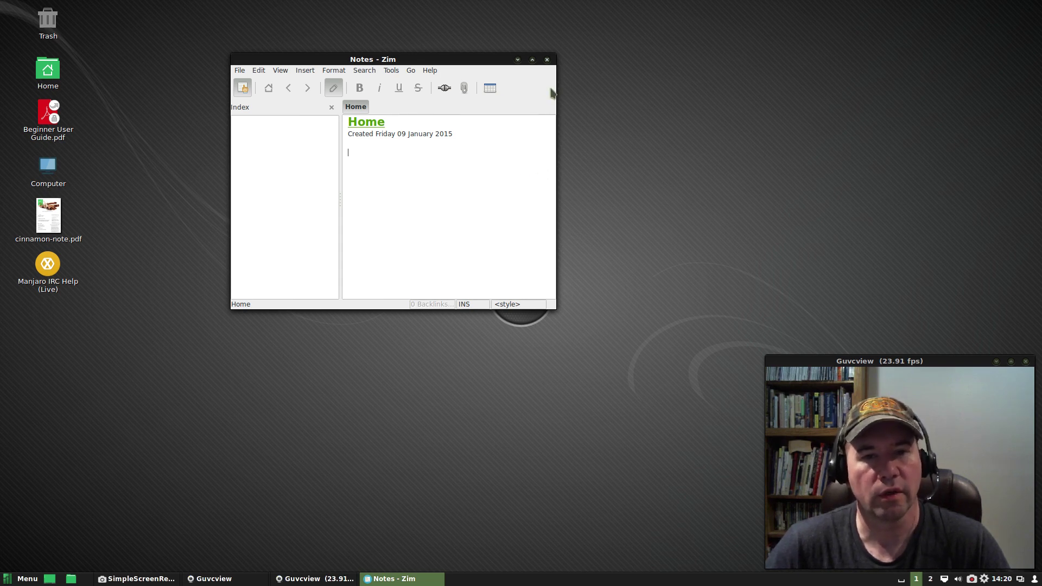
- Close Zim and browse the application menu to the Office category's LibreOffice apps
left_click(548, 59)
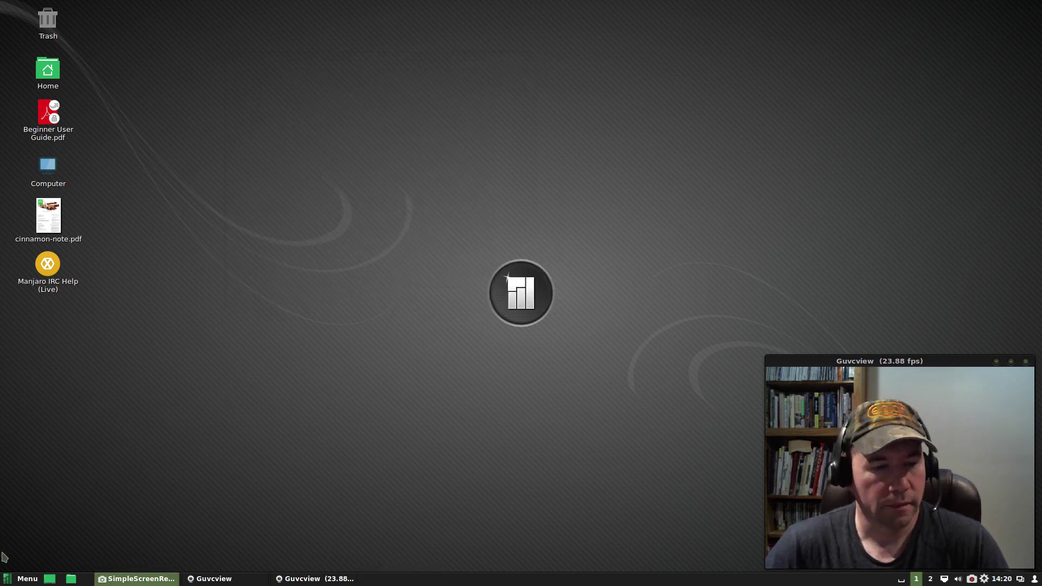
left_click(30, 580)
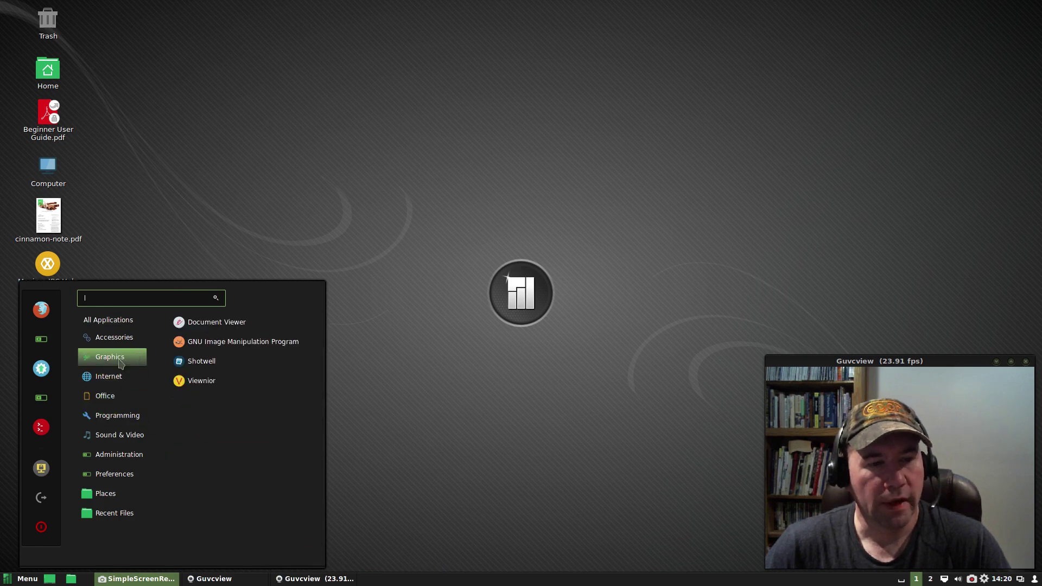
mouse_move(118, 344)
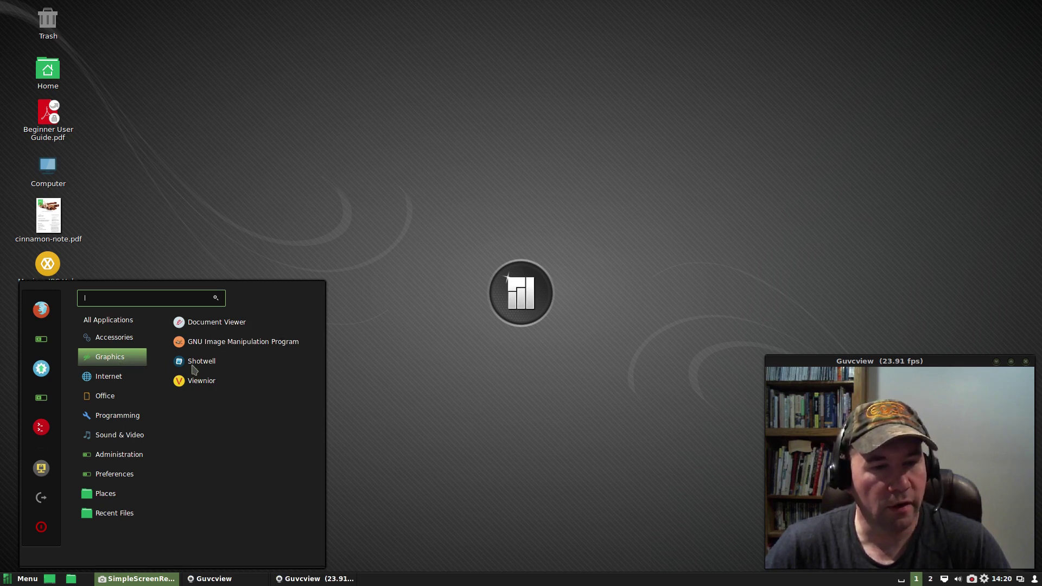
mouse_move(118, 379)
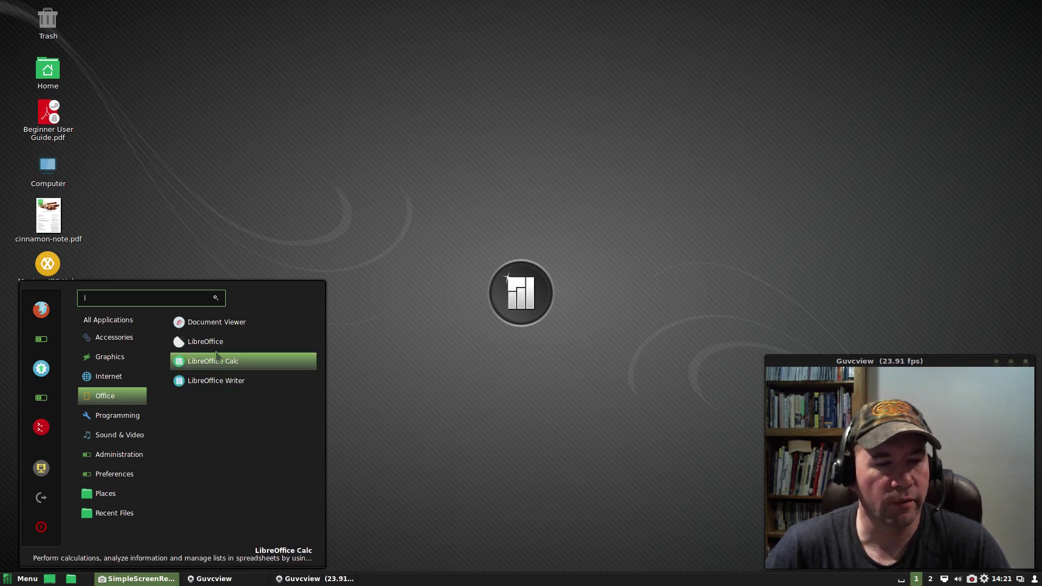
- Open the LibreOffice Start Center, close it, and reopen the application menu
left_click(215, 349)
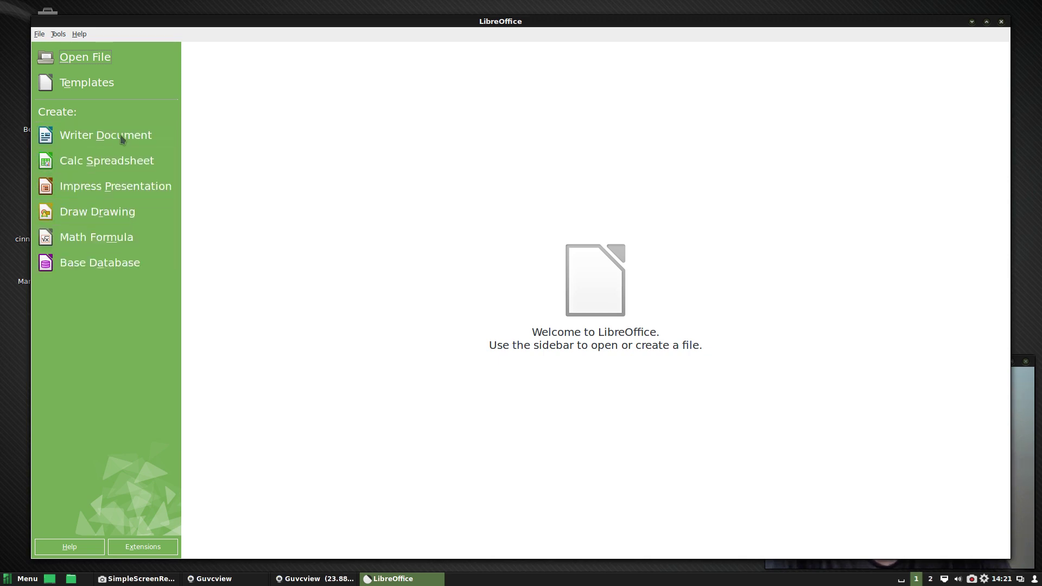
left_click(1002, 23)
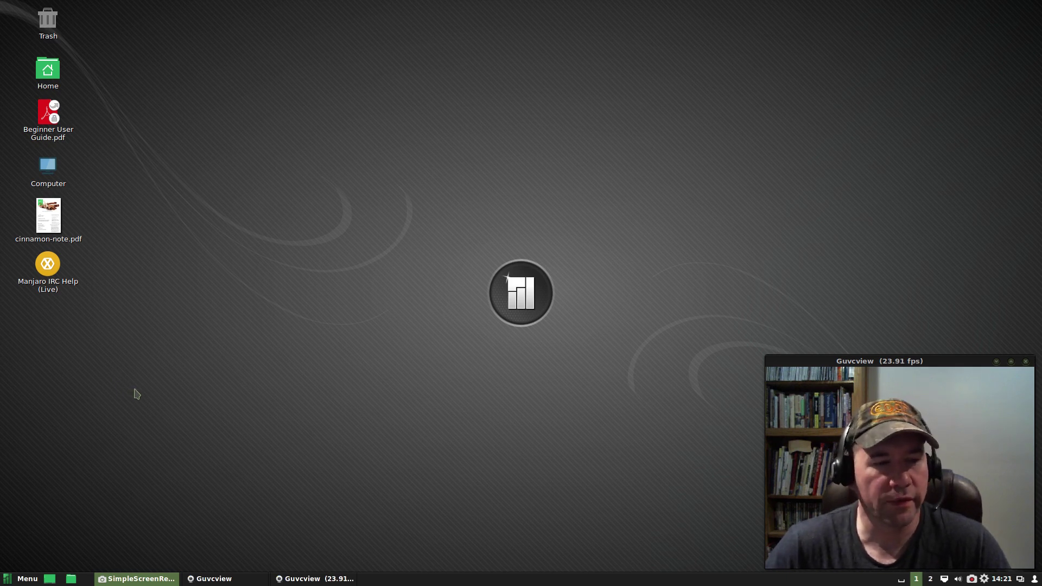
left_click(25, 576)
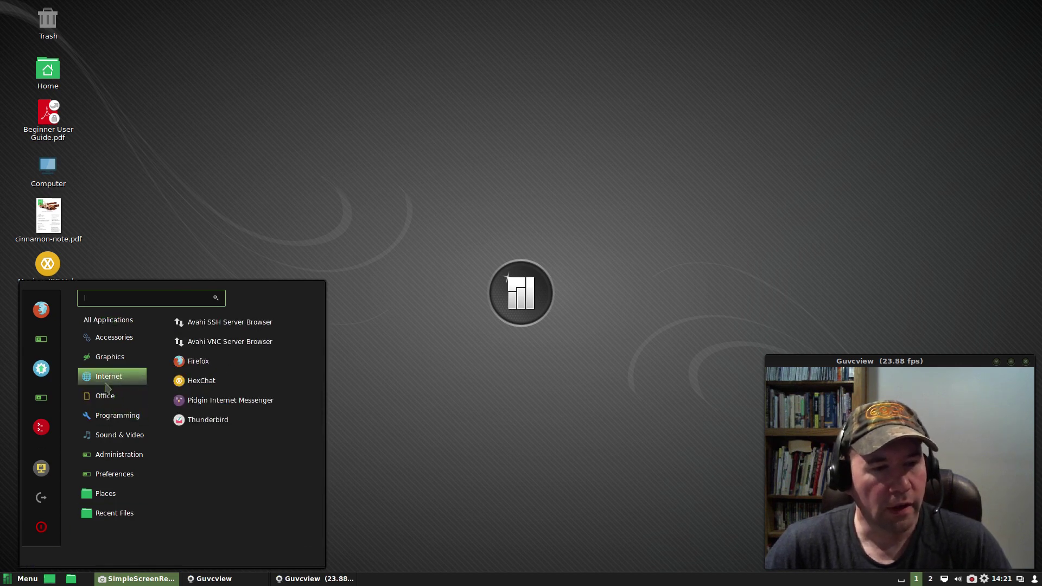
- Browse the menu through Programming to Sound & Video, listing Guayadeque through VLC
mouse_move(115, 415)
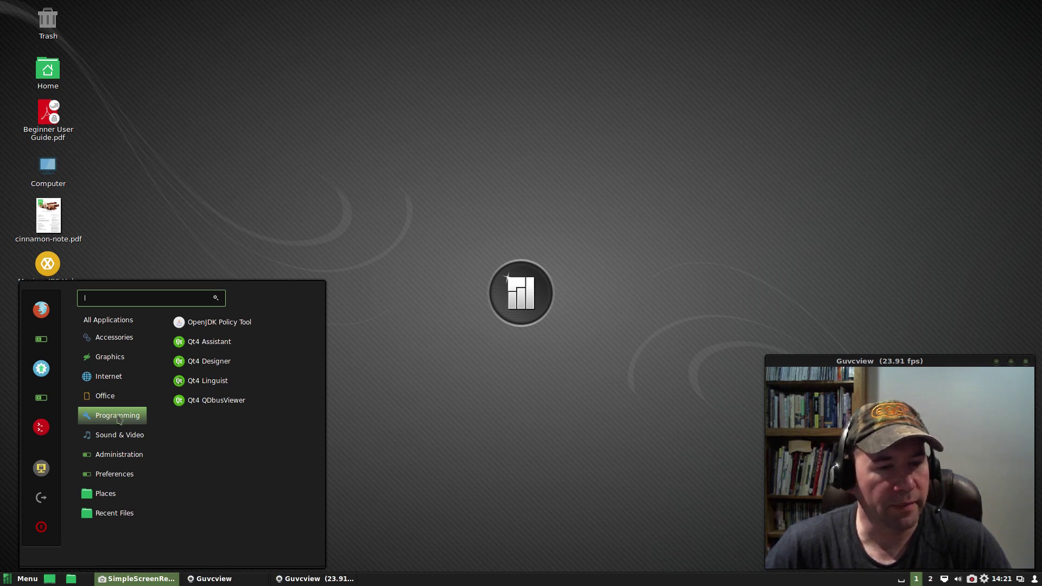
mouse_move(125, 437)
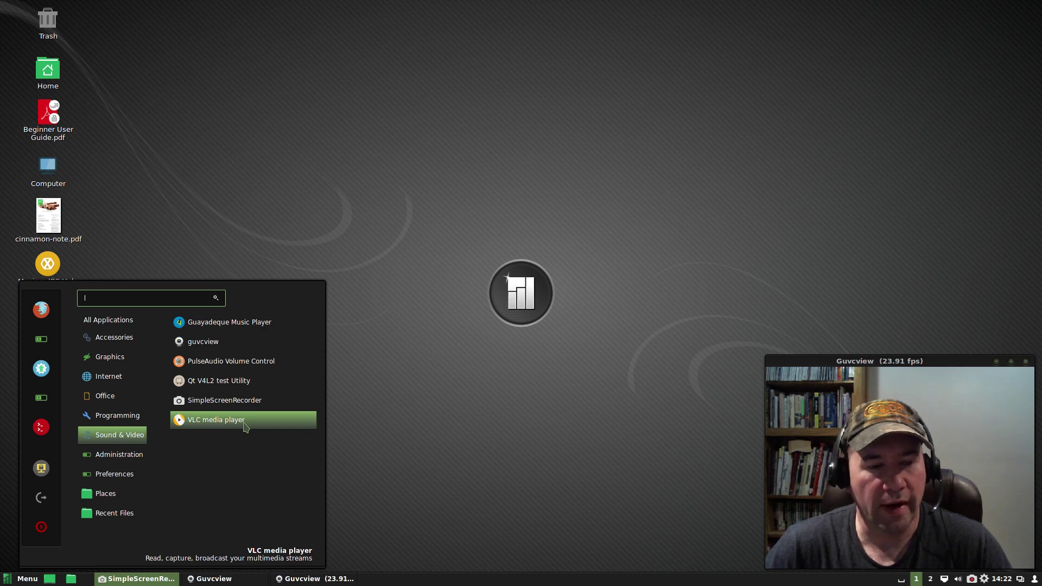
- Launch and close Terminator, then reopen the menu at the Administration category
mouse_move(110, 459)
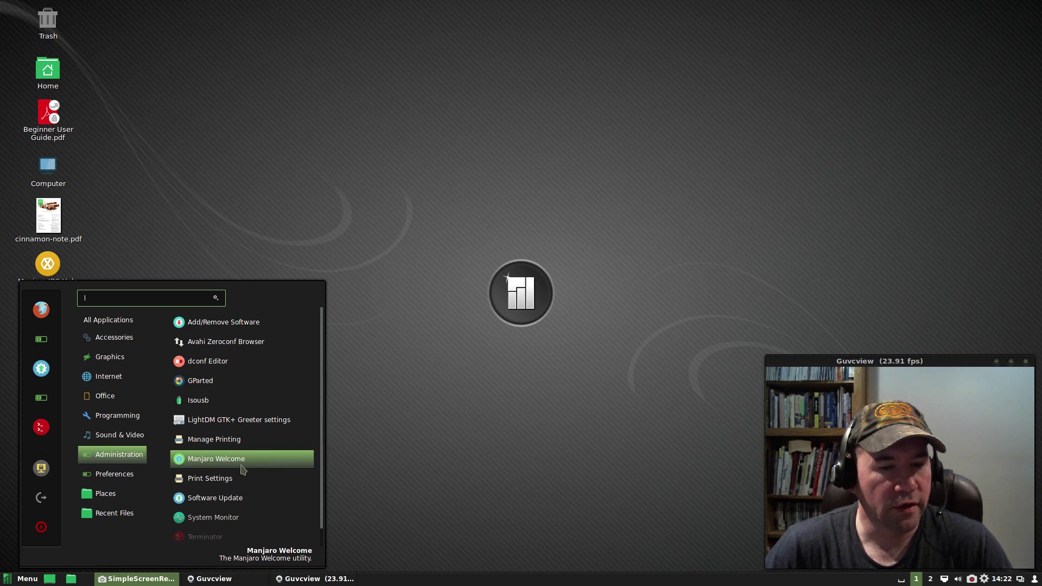
scroll(270, 489, "down", 1)
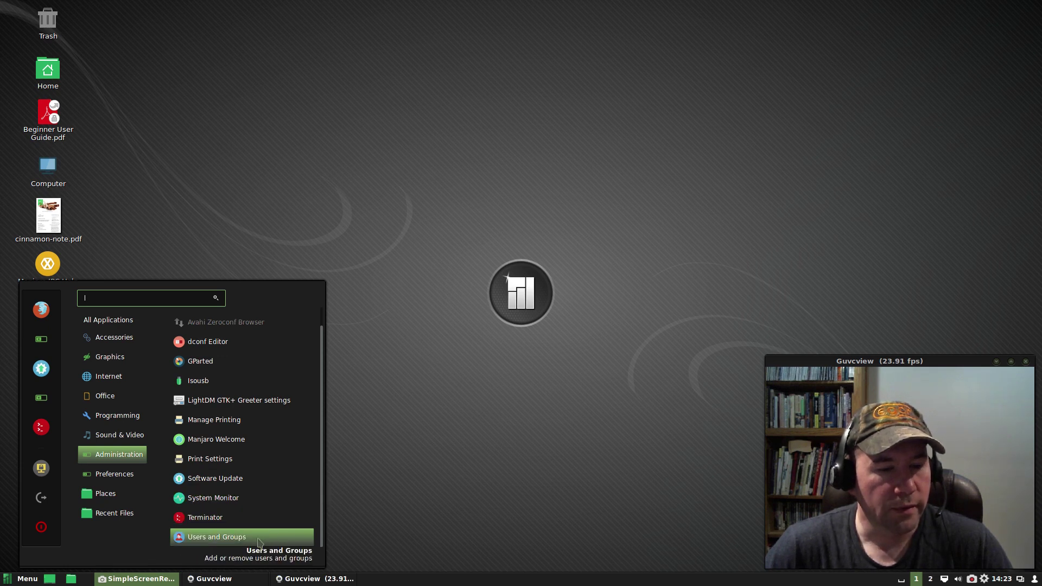
left_click(249, 518)
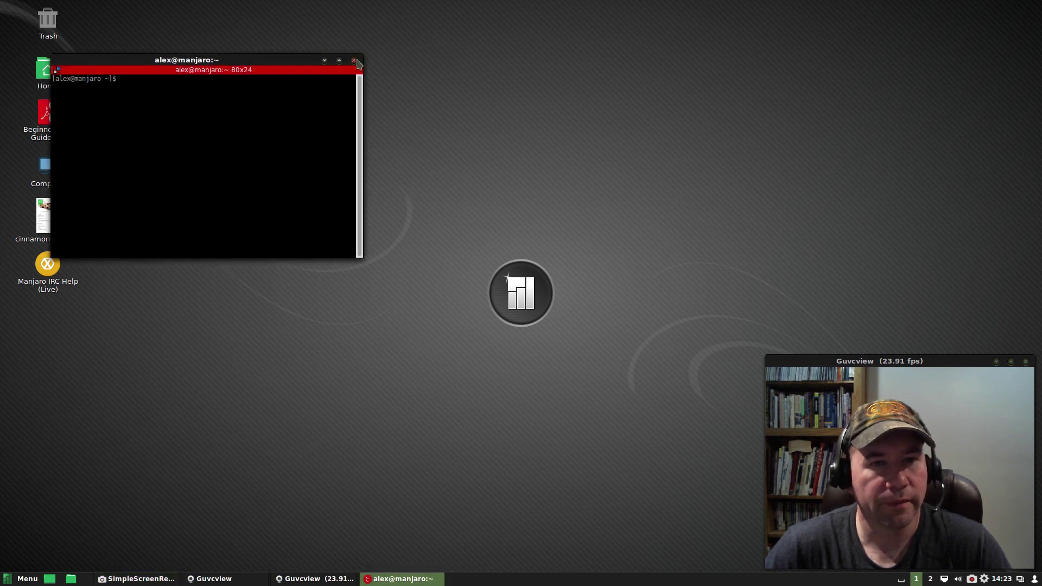
left_click(354, 65)
left_click(25, 579)
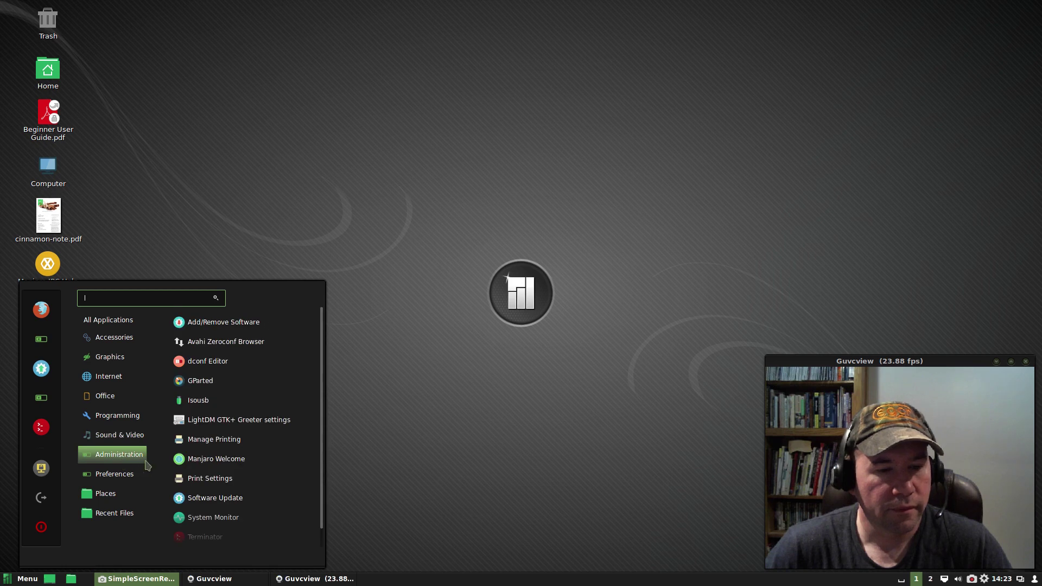
scroll(268, 496, "down", 1)
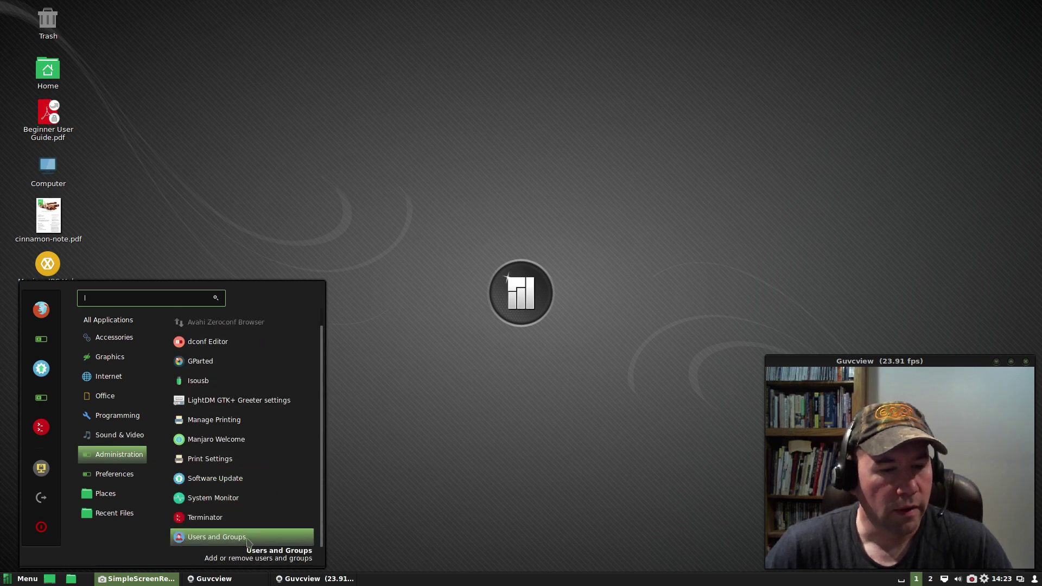
- Open the desktop Effects settings from Preferences and close them again
mouse_move(120, 478)
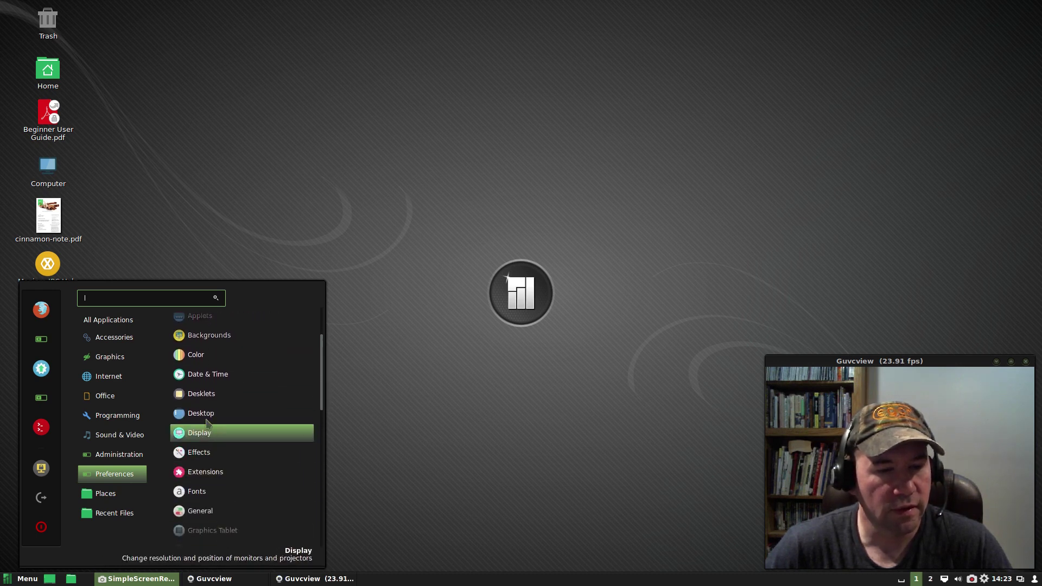
left_click(211, 461)
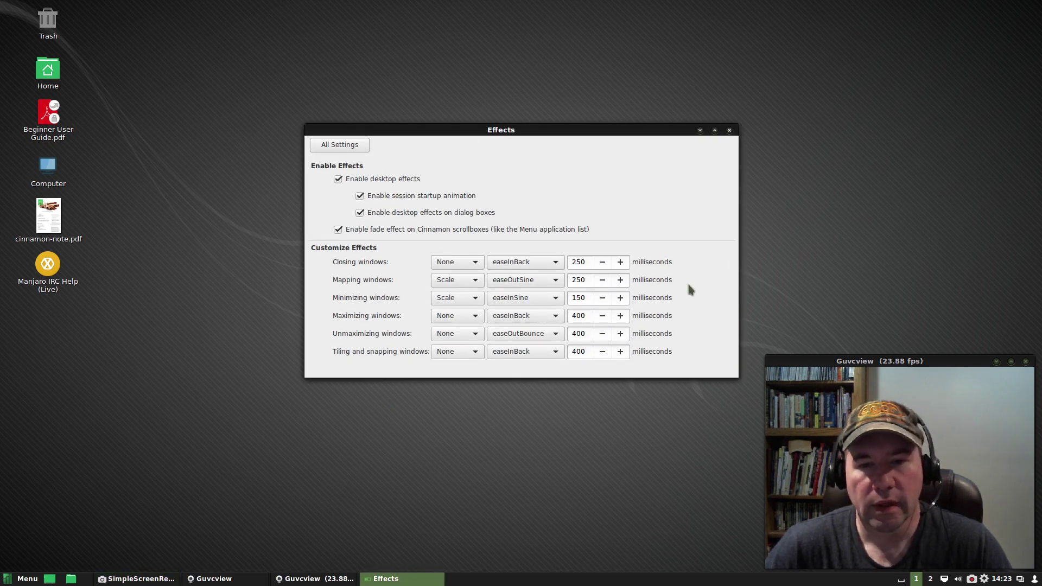
left_click(729, 131)
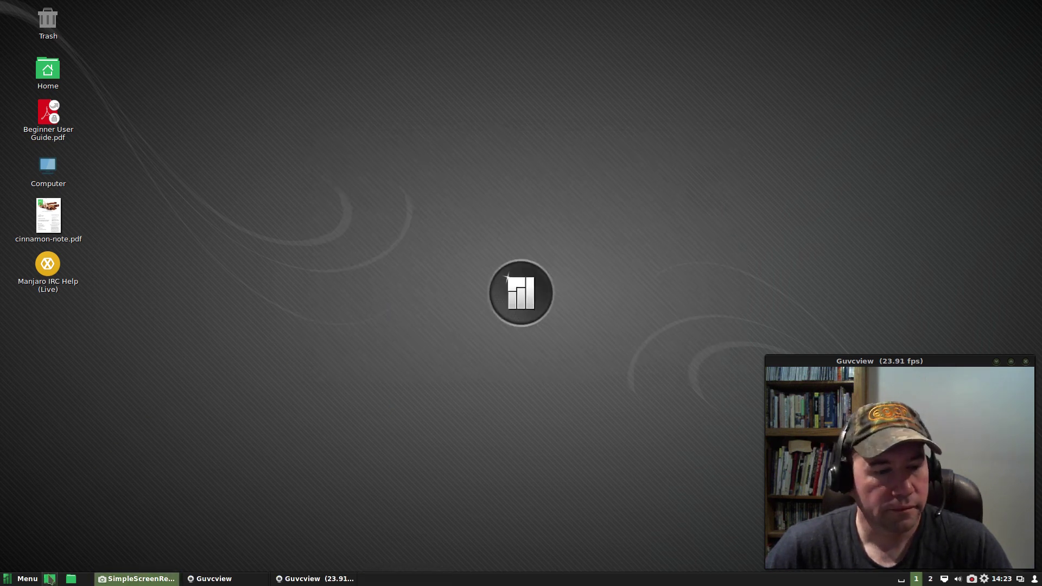
- Reopen the menu, scroll through Preferences, and show the Places category folders
left_click(41, 581)
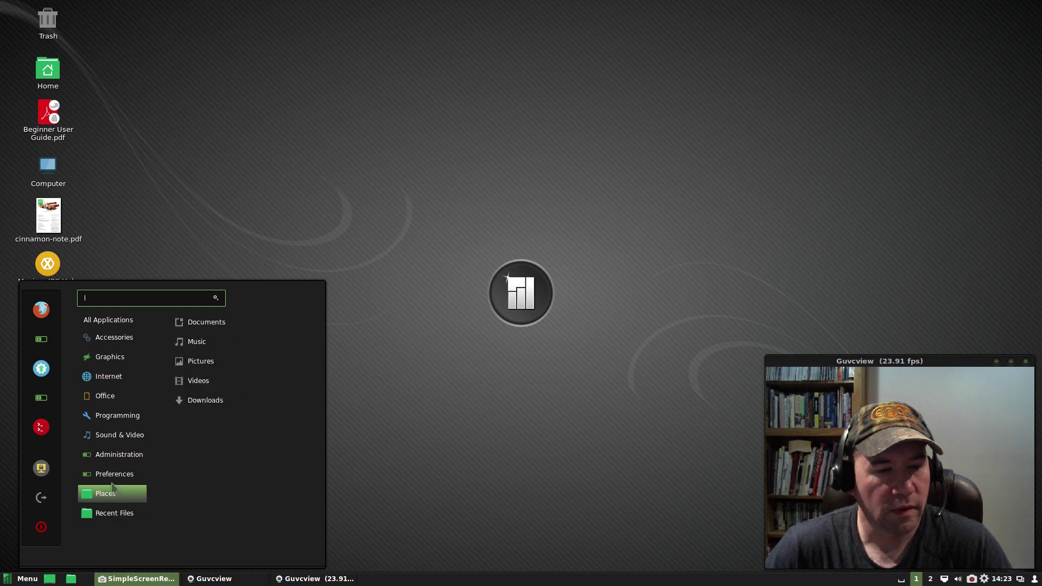
scroll(227, 476, "down", 5)
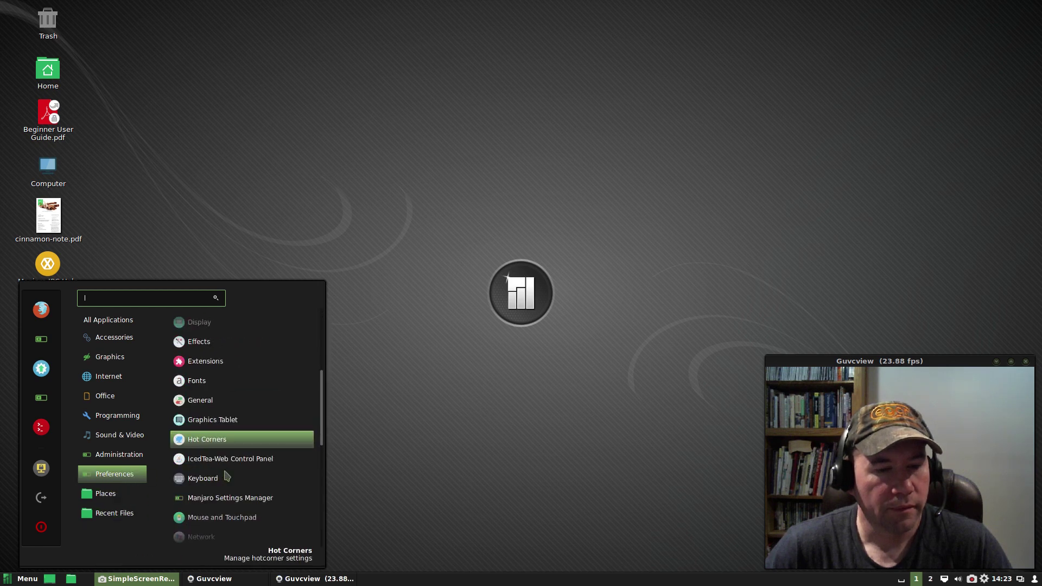
scroll(260, 474, "down", 5)
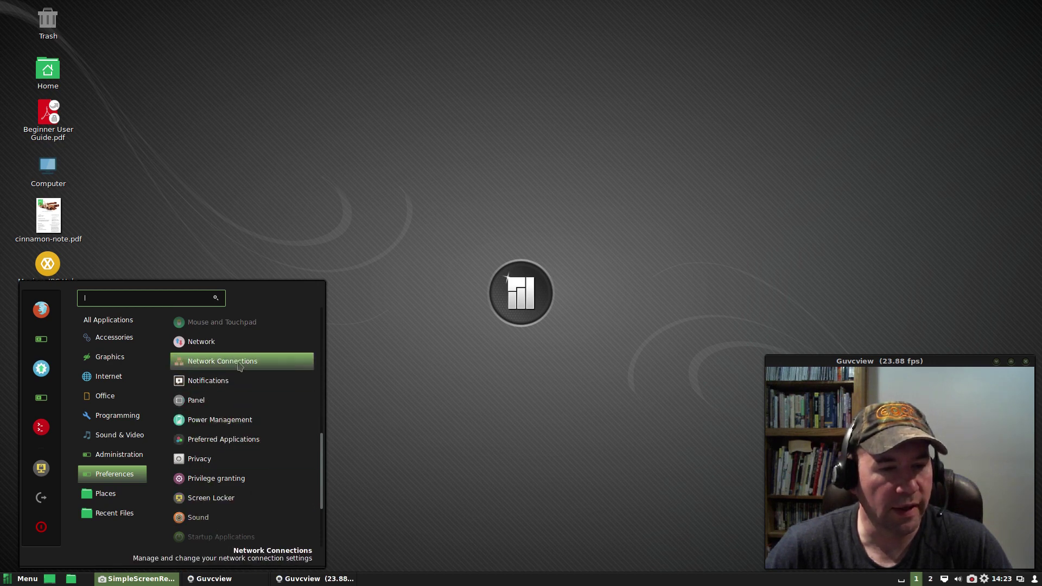
scroll(241, 404, "down", 3)
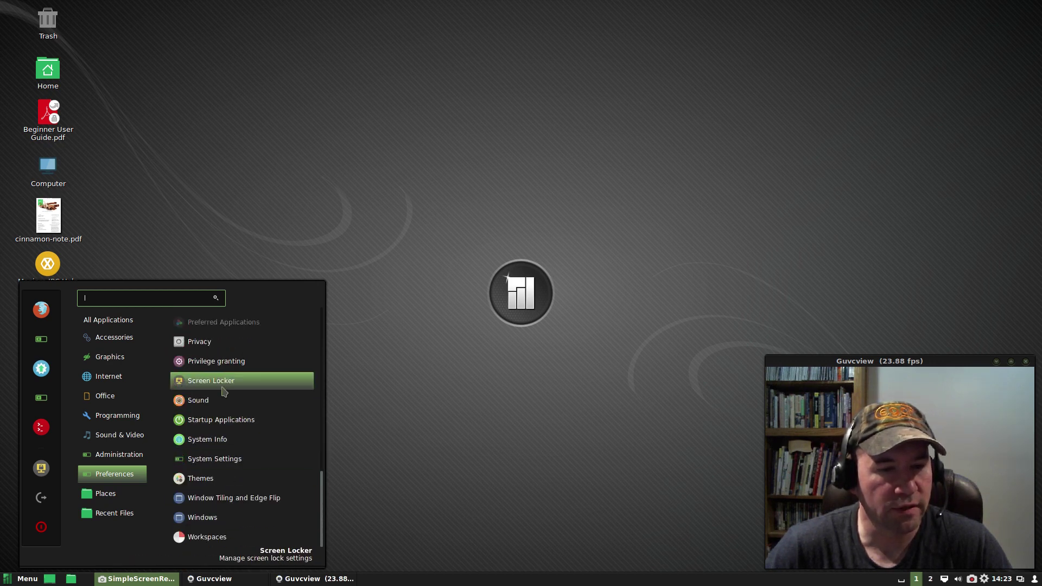
scroll(241, 382, "up", 7)
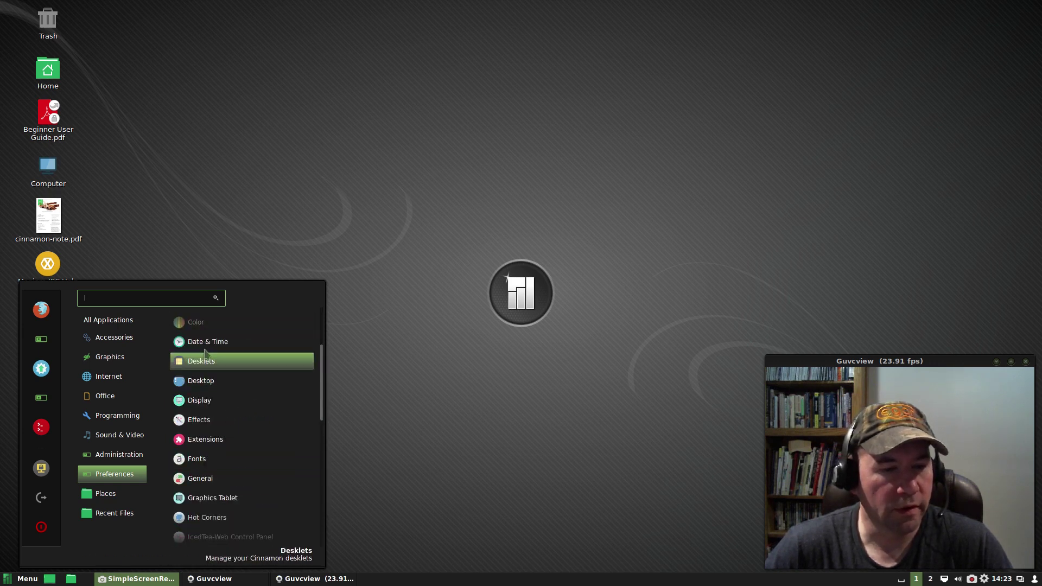
mouse_move(107, 500)
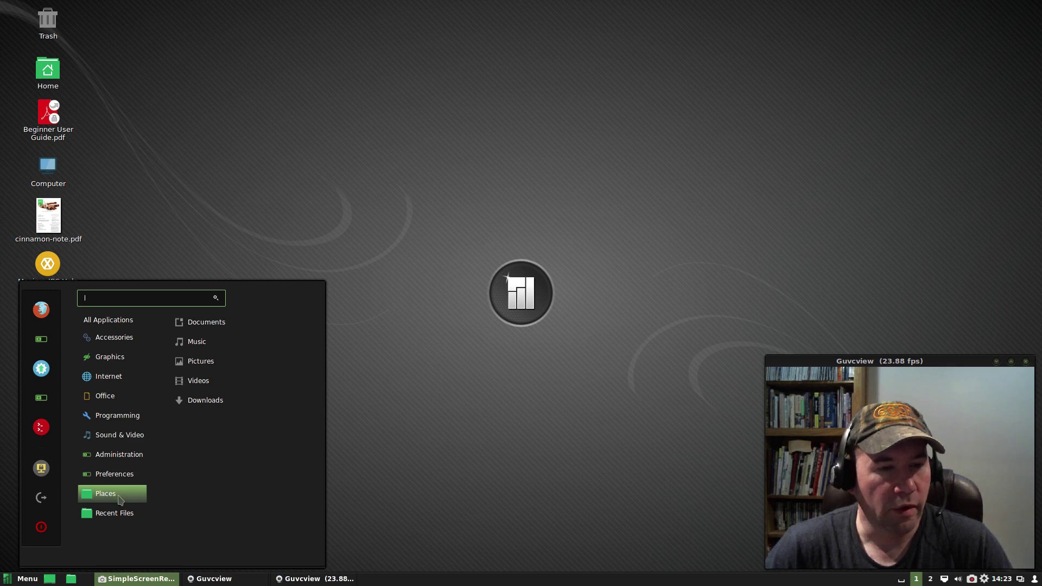
mouse_move(120, 518)
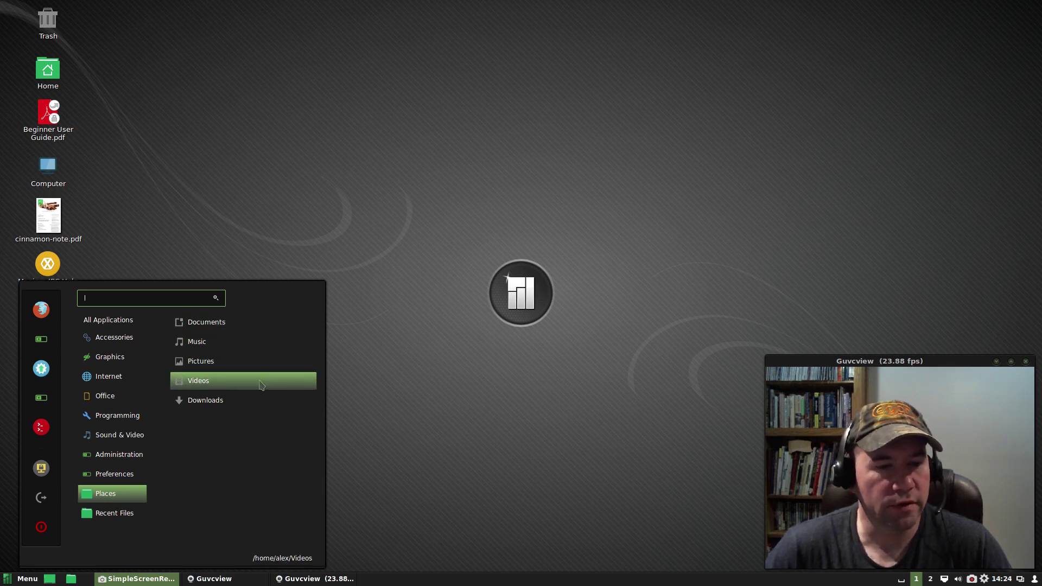
- Close the menu and search the application menu for 'settings'
left_click(416, 443)
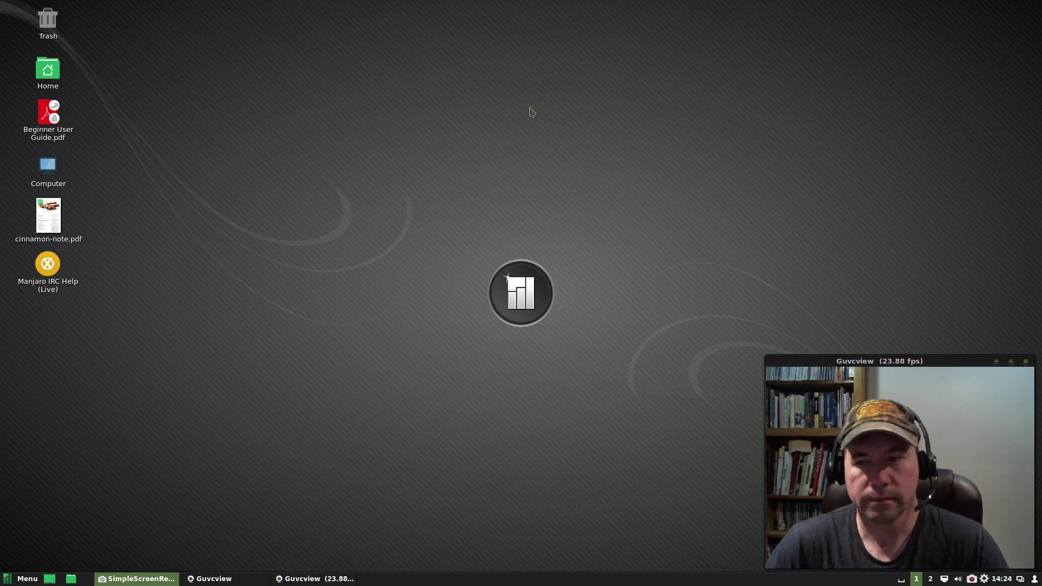
key("super")
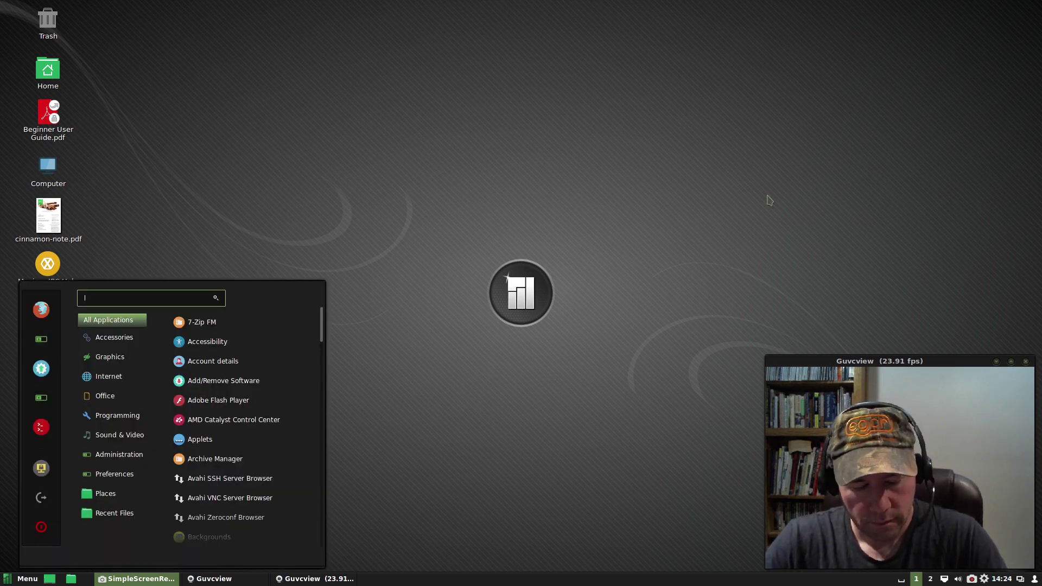
type("sett")
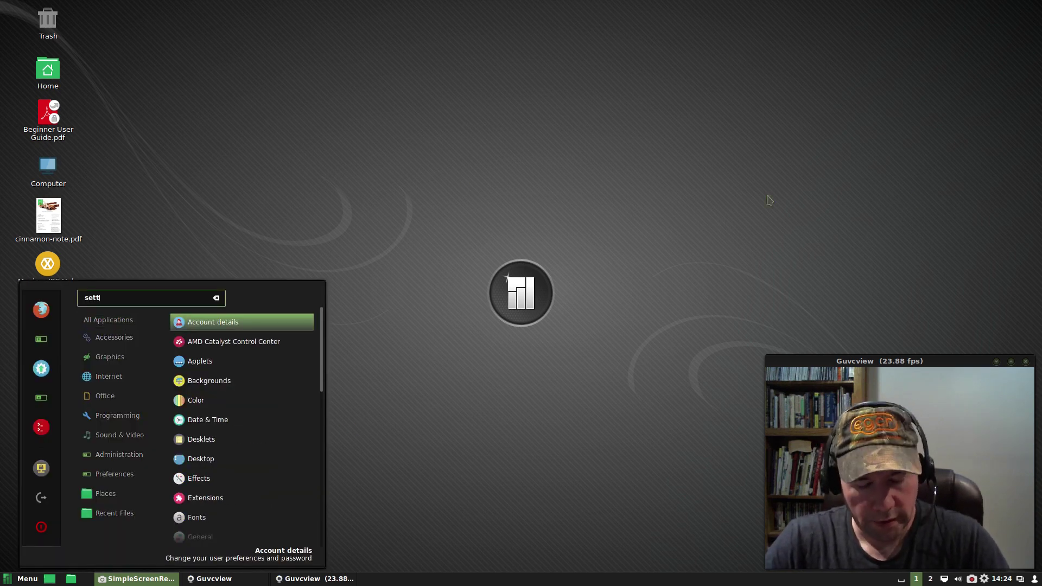
type("ings")
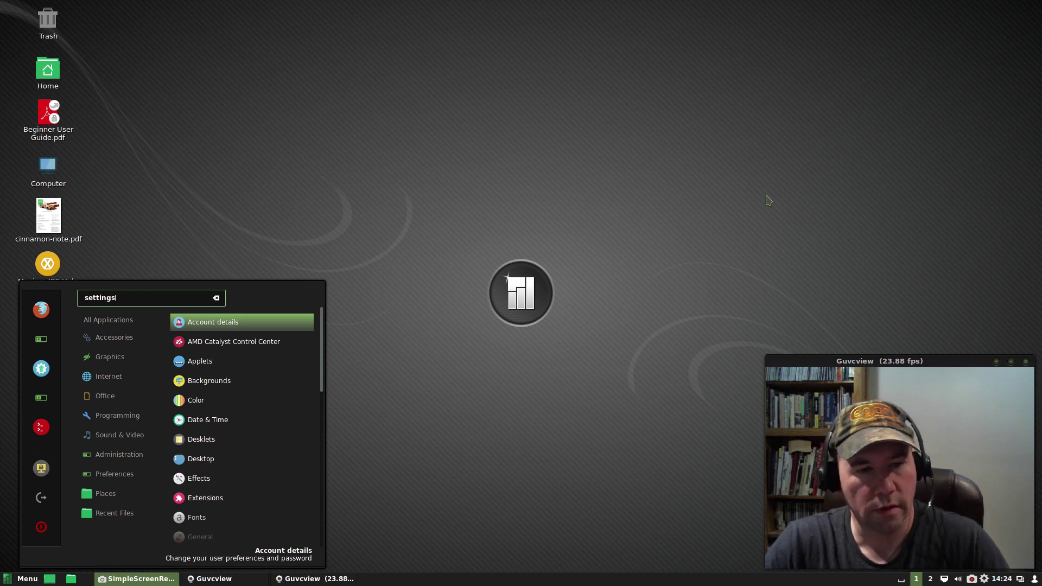
scroll(231, 419, "down", 5)
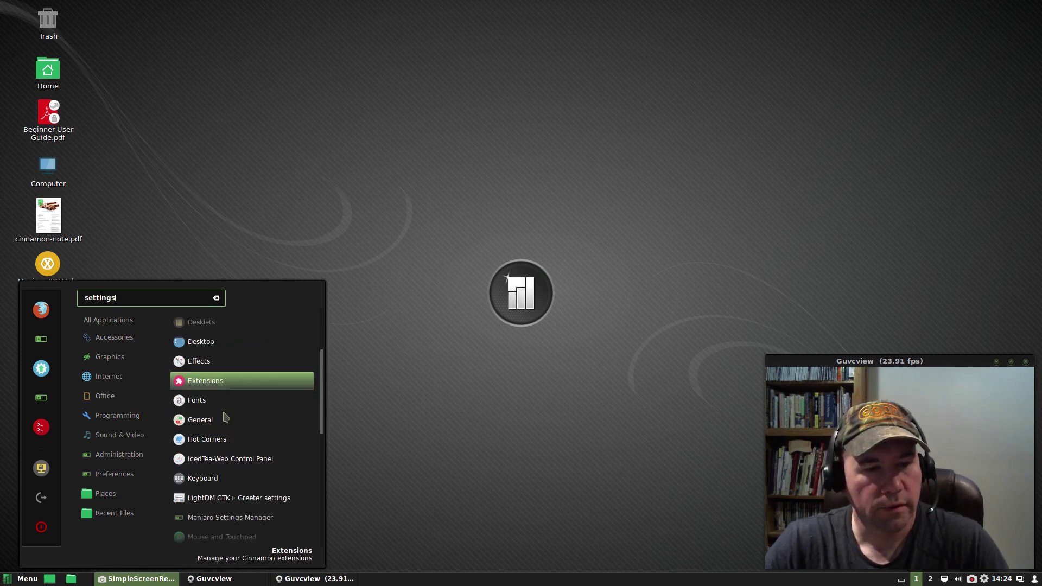
scroll(225, 417, "down", 3)
scroll(225, 417, "up", 4)
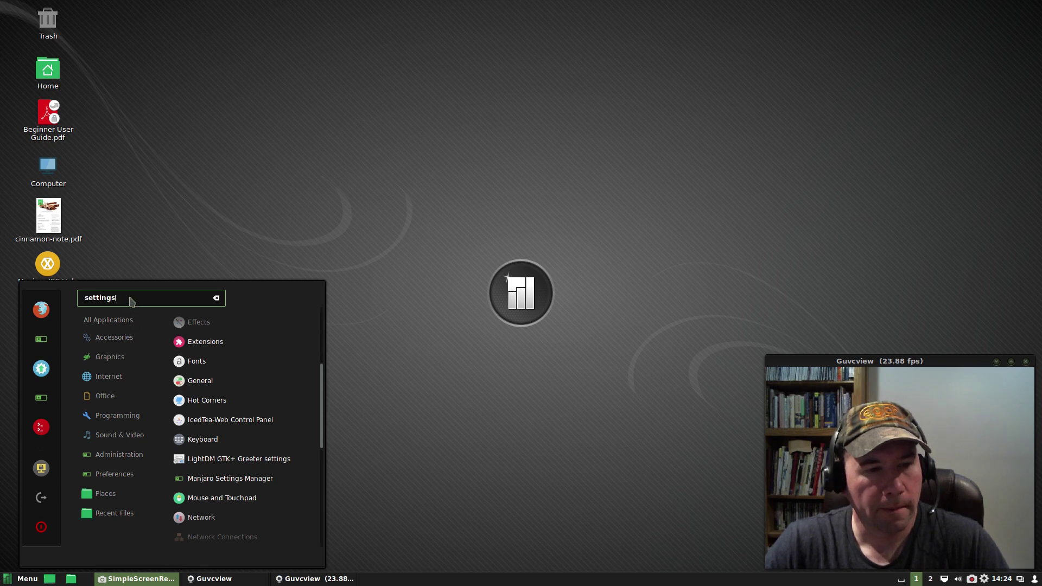
- Search 'manja', launch Manjaro Settings Manager, and confirm the administrative password
left_click_drag(130, 300, 70, 296)
type("man")
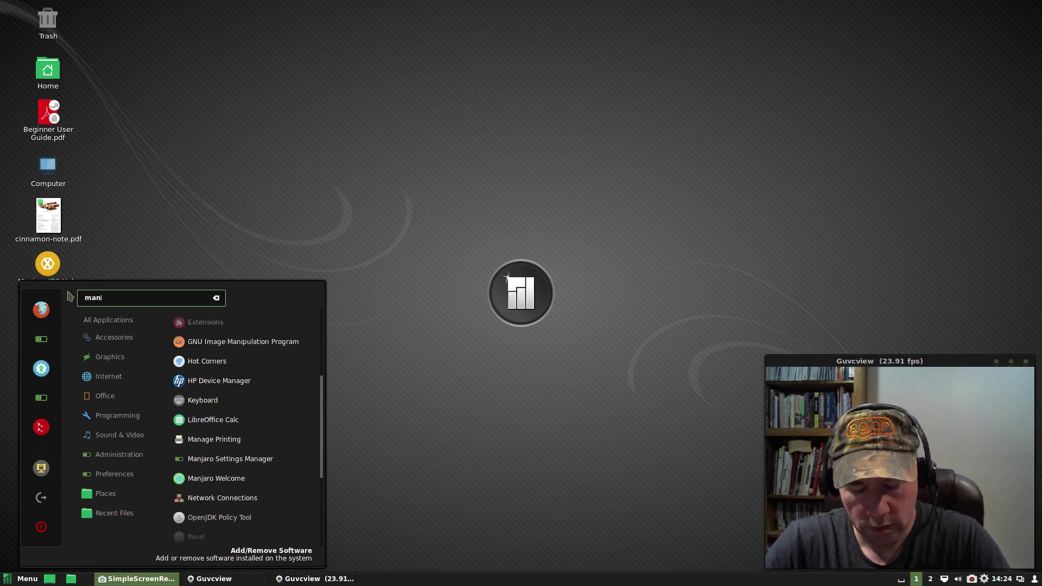
type("ja")
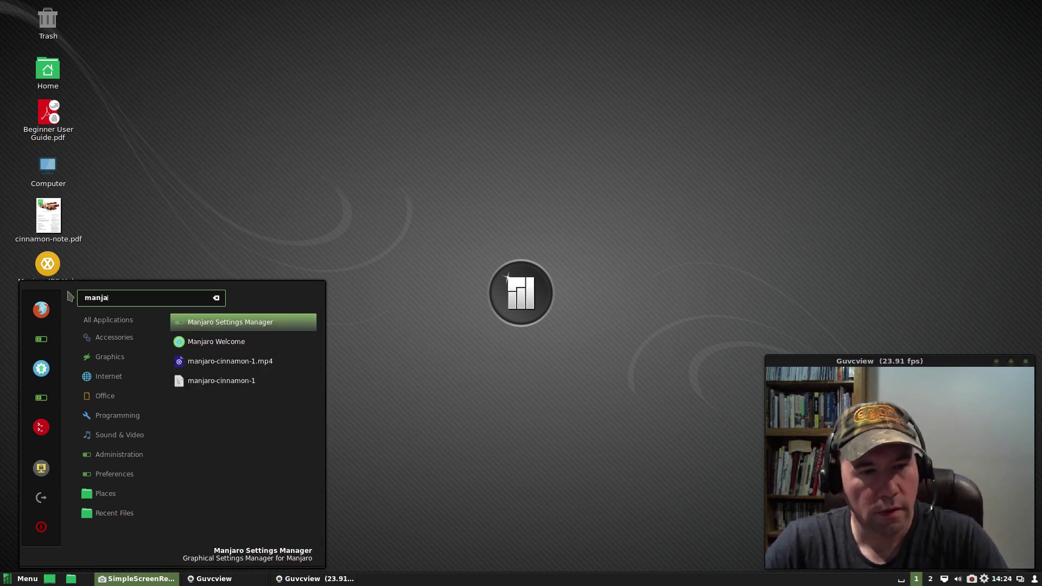
left_click(220, 325)
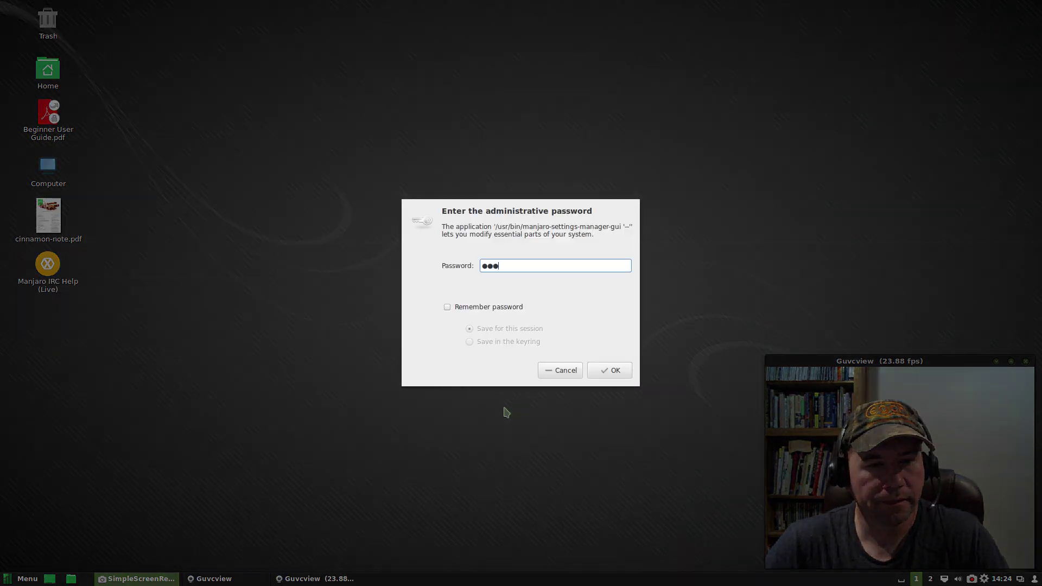
key("Return")
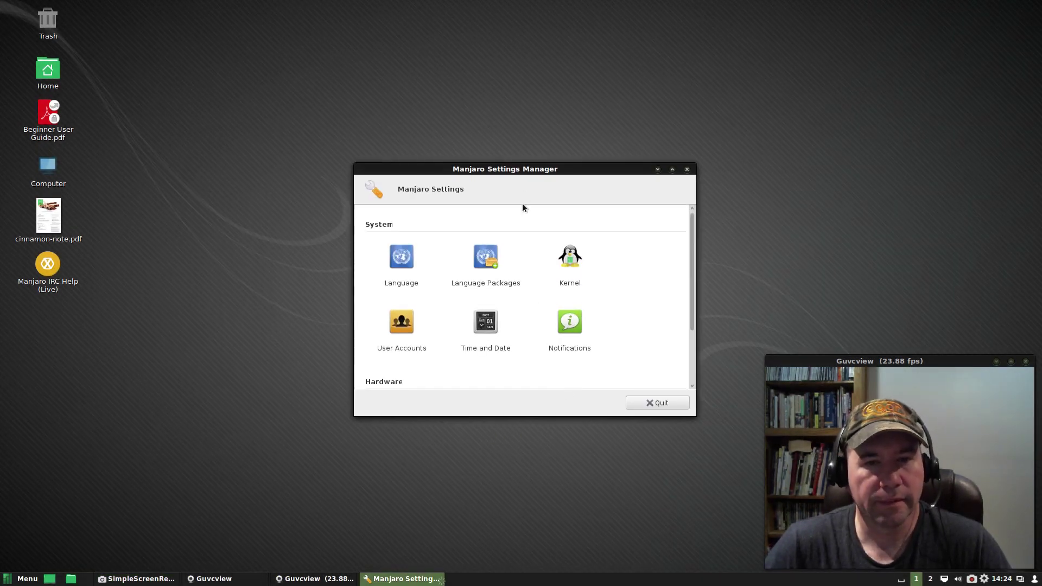
- Move the Manjaro Settings Manager window lower and to the right, then scroll its System modules list down and back up
left_click_drag(532, 173, 582, 265)
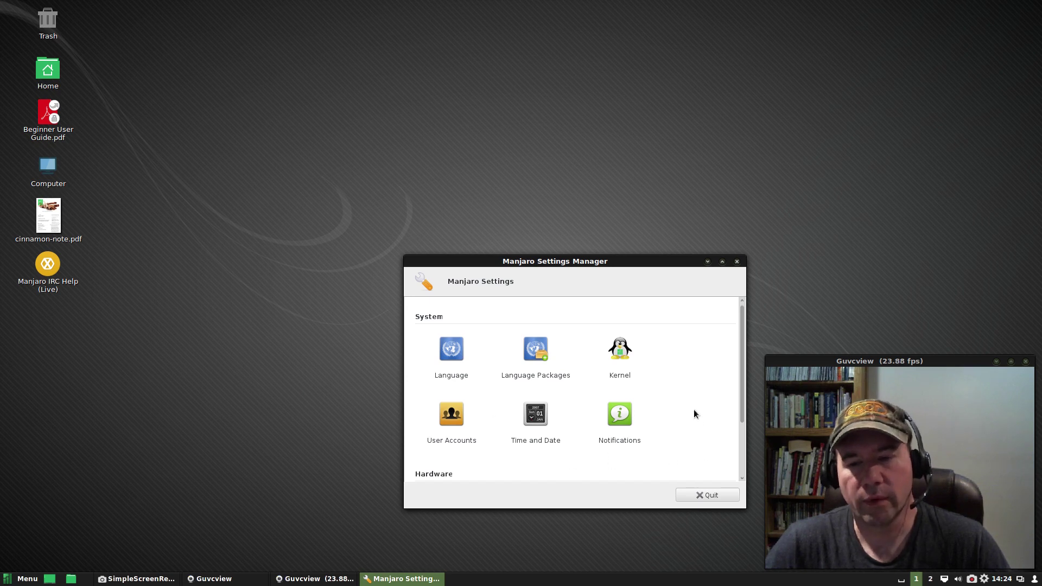
scroll(693, 408, "down", 2)
scroll(691, 409, "up", 2)
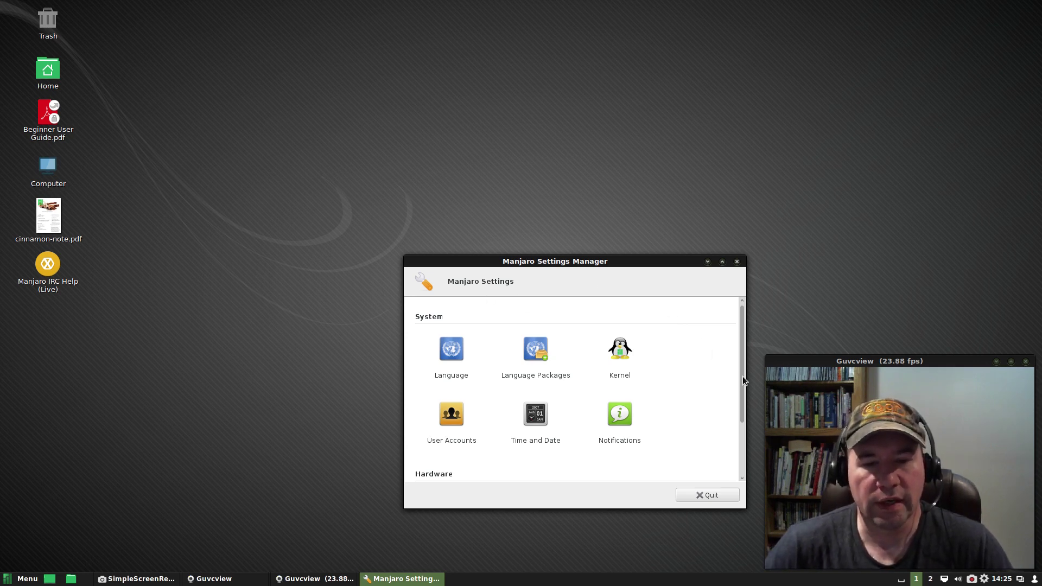
left_click(619, 350)
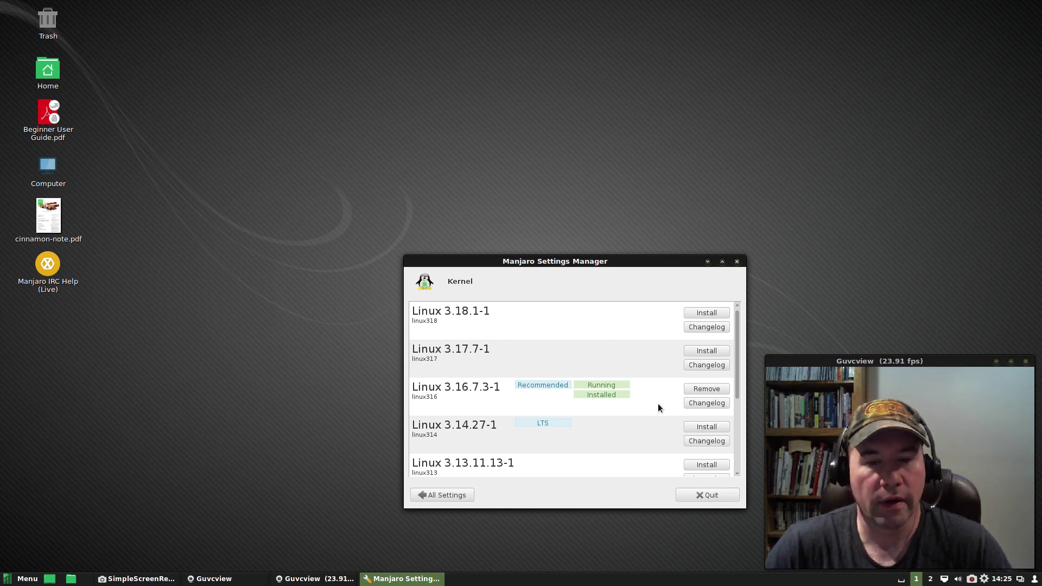
scroll(653, 428, "down", 3)
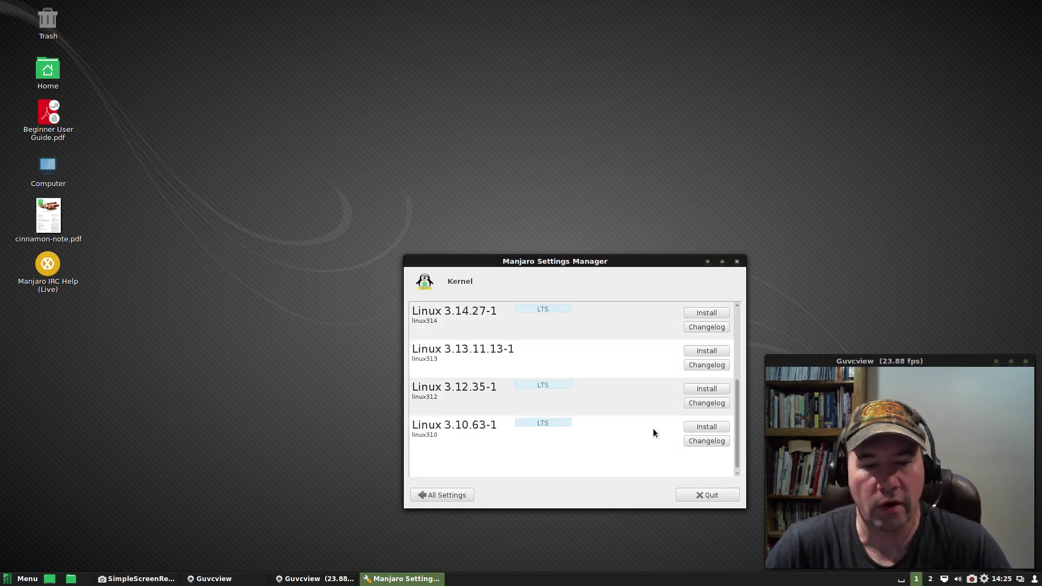
scroll(653, 429, "up", 3)
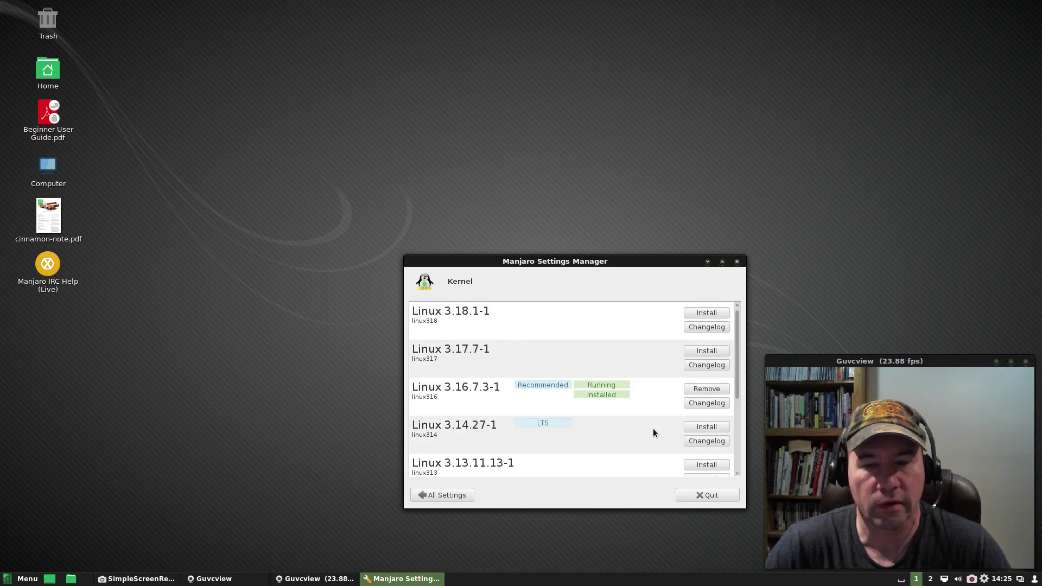
- Install the Linux 3.18.1-1 kernel, confirming Yes in the dialog
left_click(721, 315)
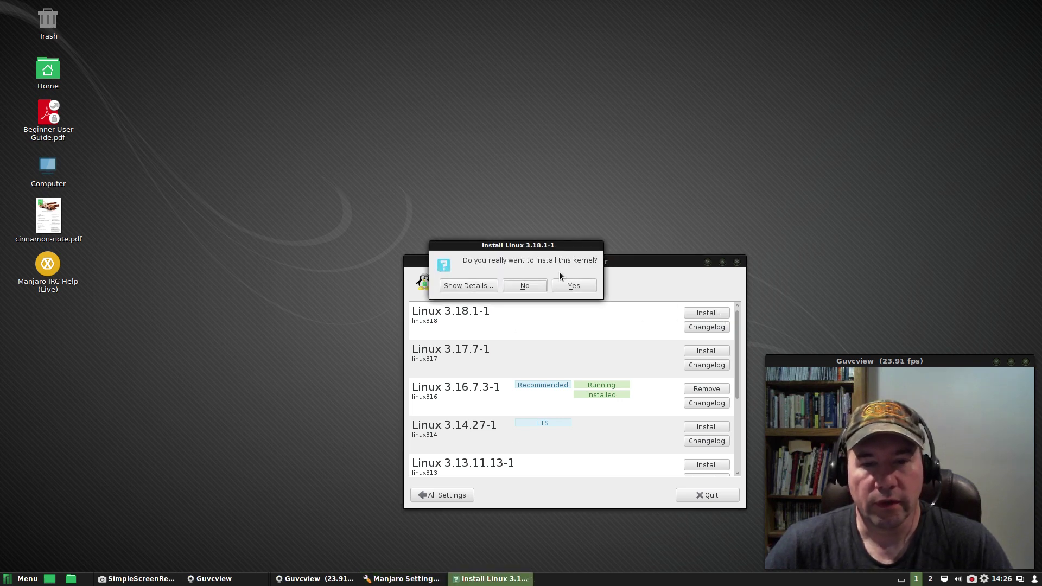
left_click(574, 286)
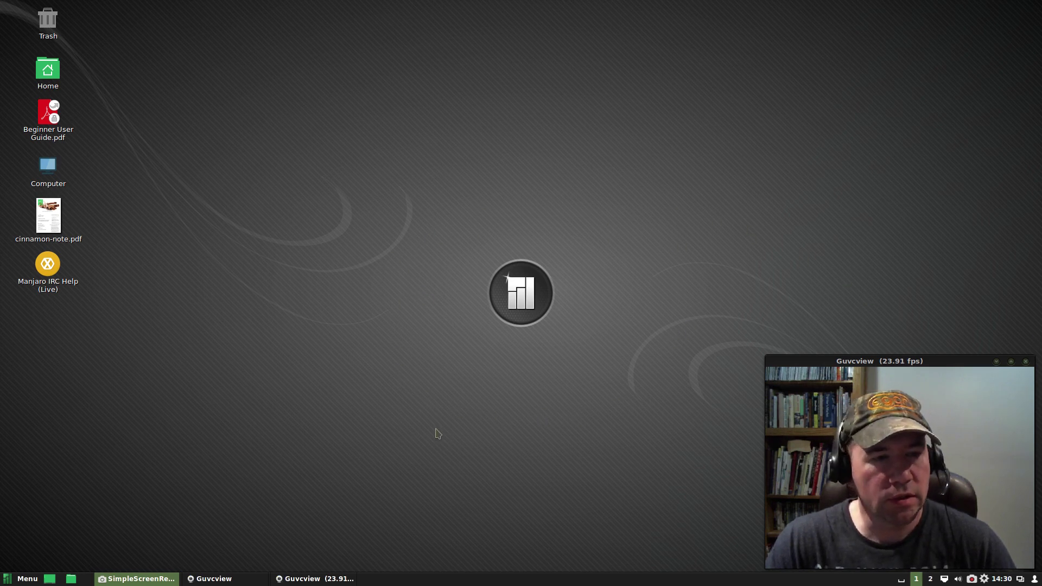
- Open Change Desktop Background and try the purple, green, blue and red wallpapers, ending on dark grey
right_click(380, 246)
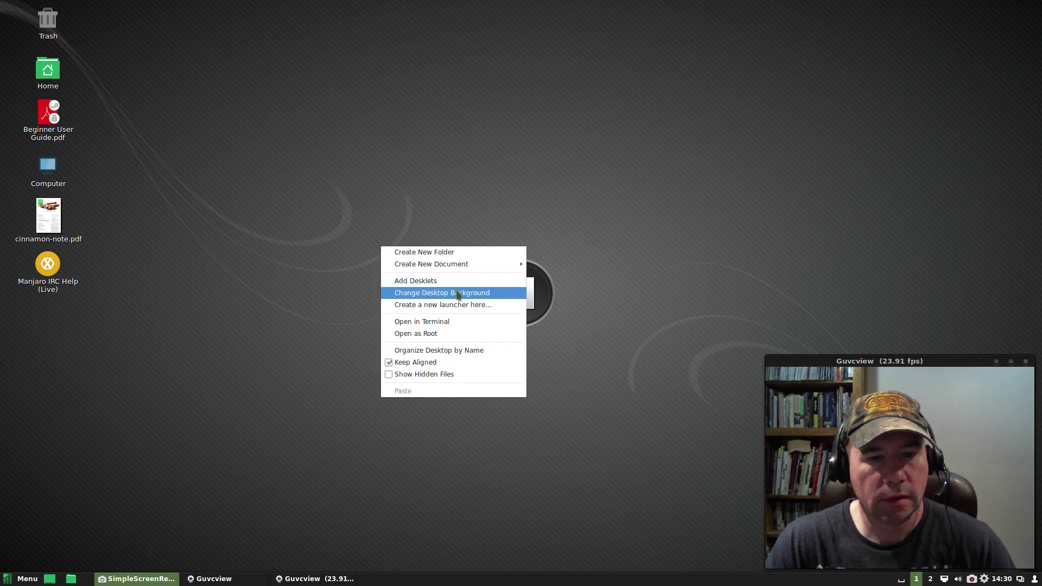
left_click(362, 335)
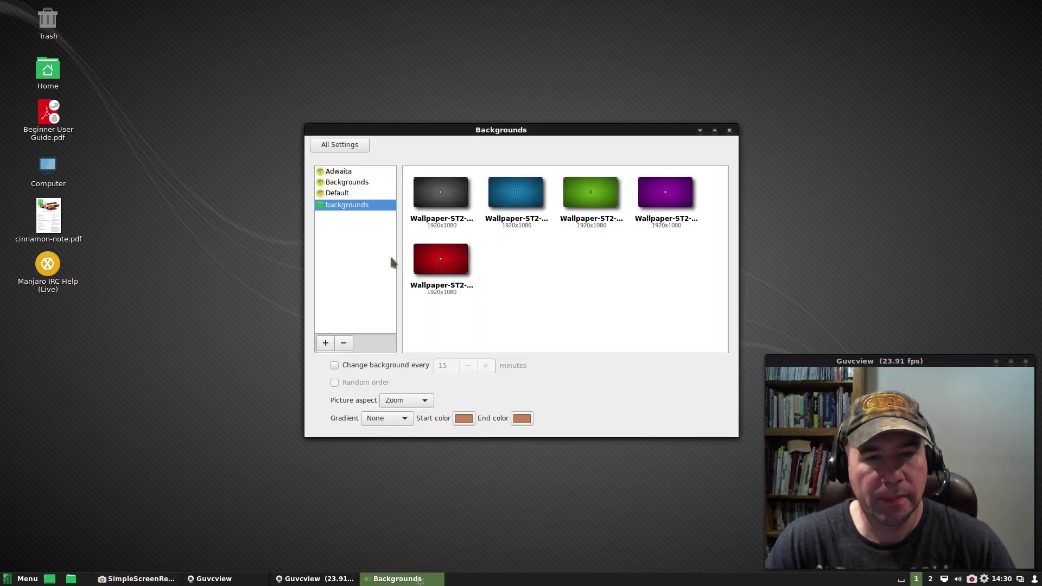
left_click(652, 197)
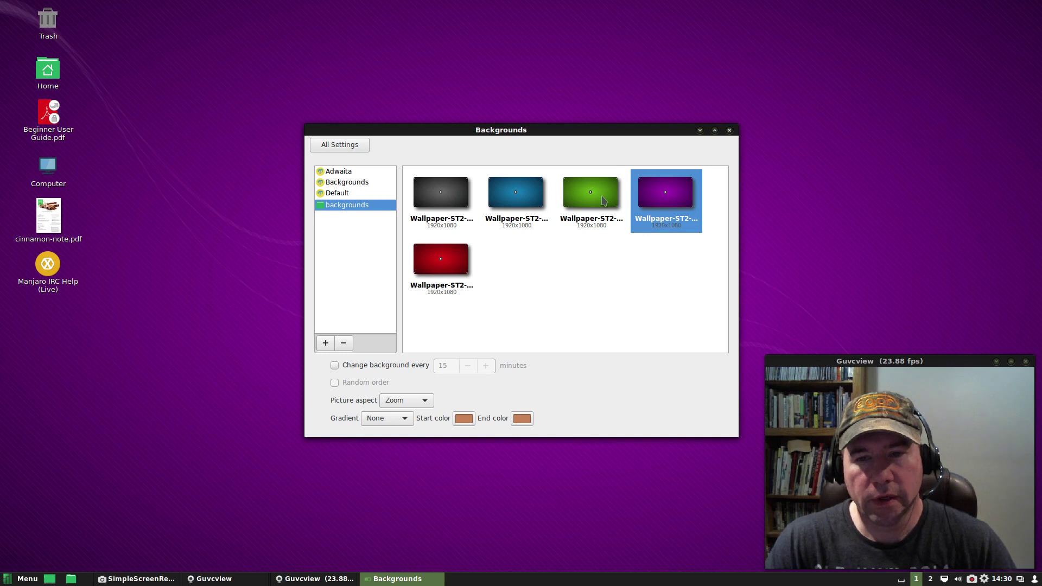
left_click(604, 199)
left_click(539, 202)
left_click(454, 196)
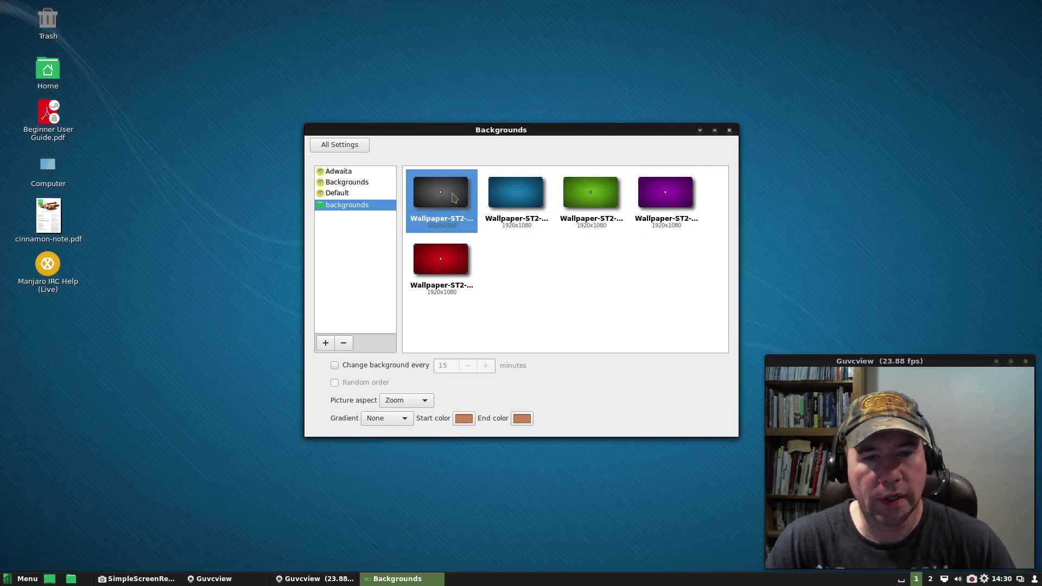
left_click(443, 273)
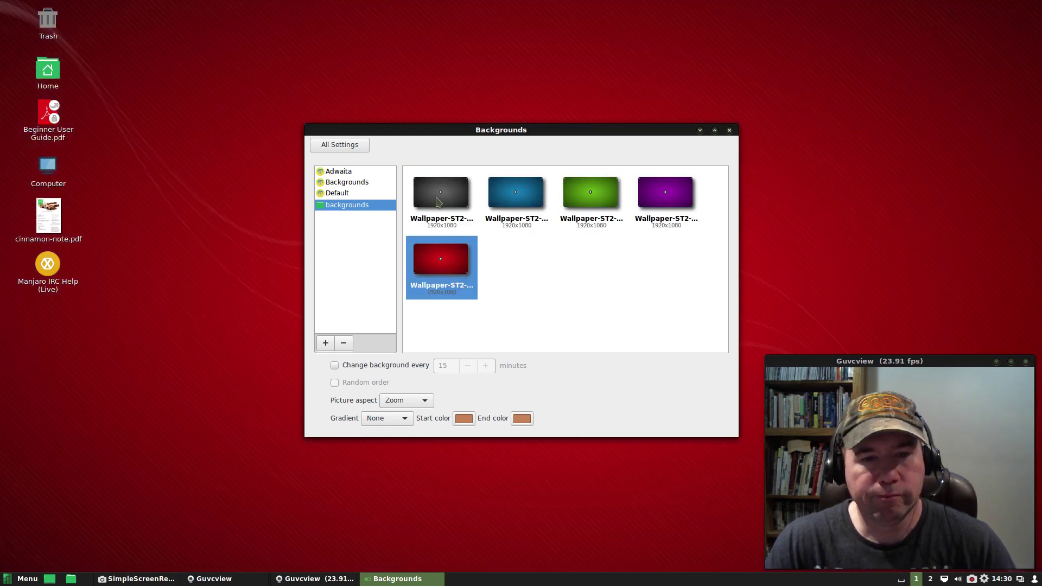
left_click(441, 215)
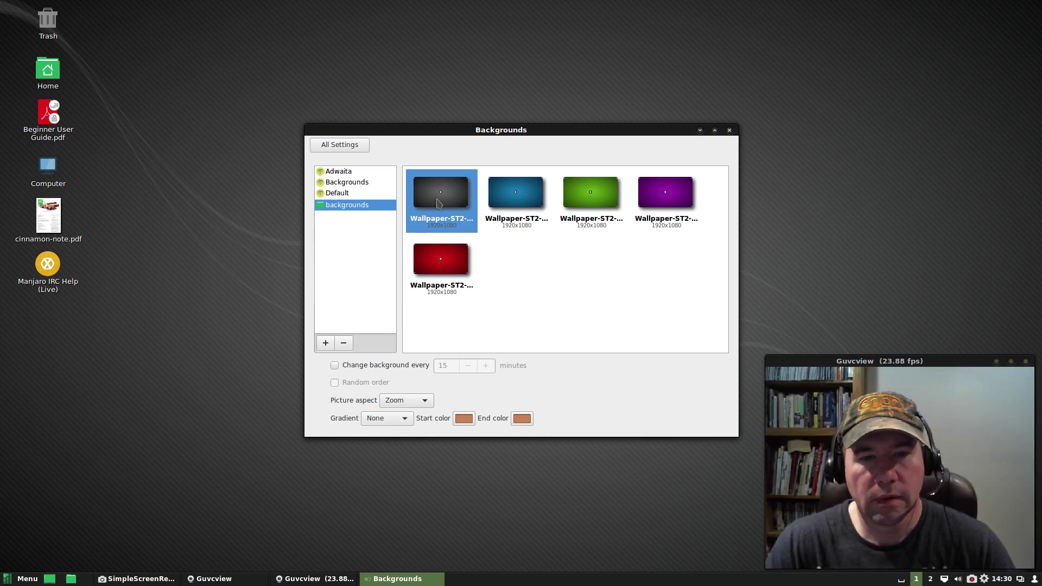
- Apply the green Default Background, then the Whispy Tails and Bokeh Tails wallpapers from Backgrounds
left_click(336, 193)
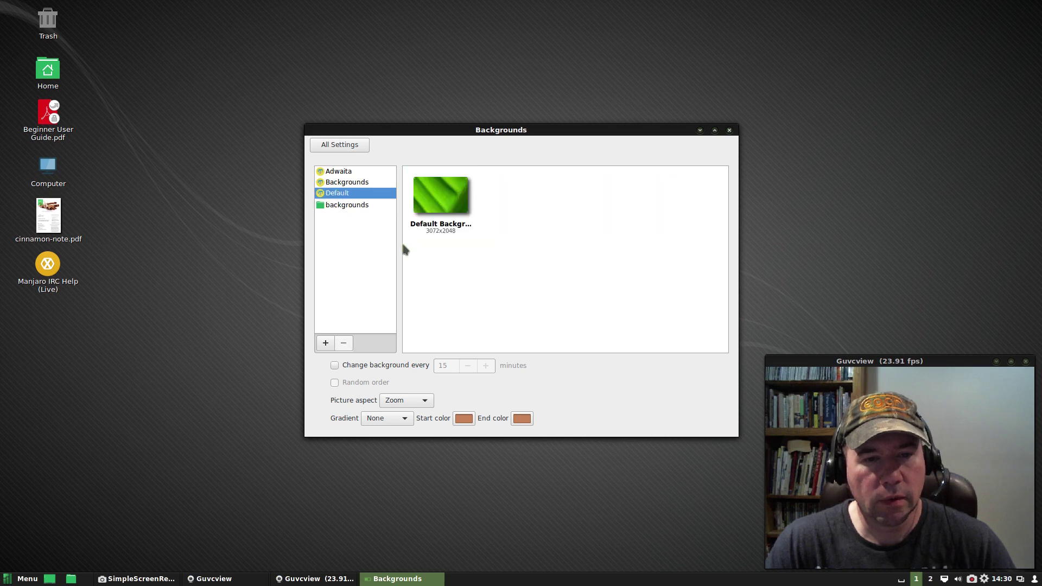
left_click(427, 223)
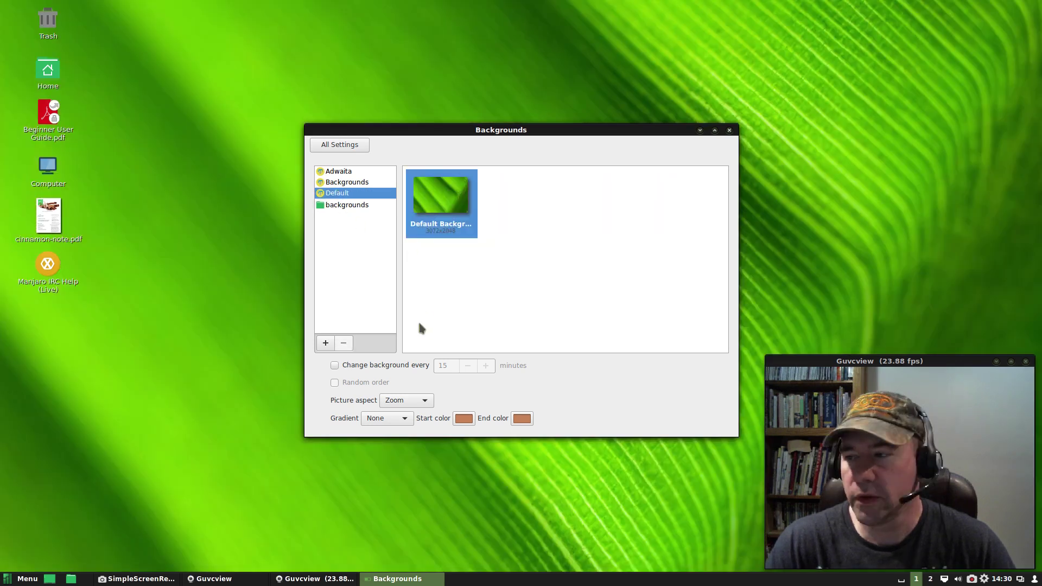
left_click(336, 185)
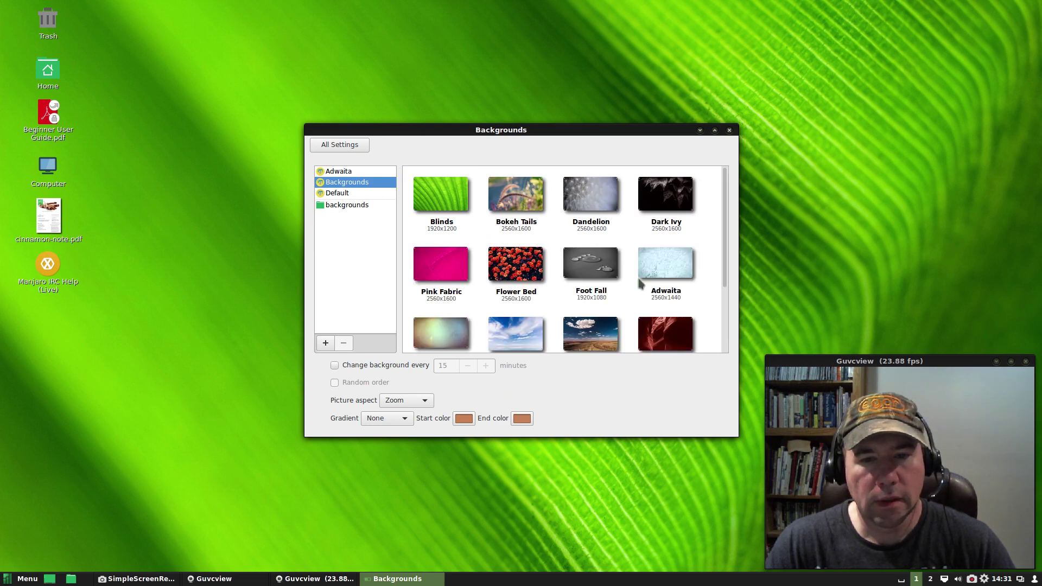
scroll(686, 268, "down", 3)
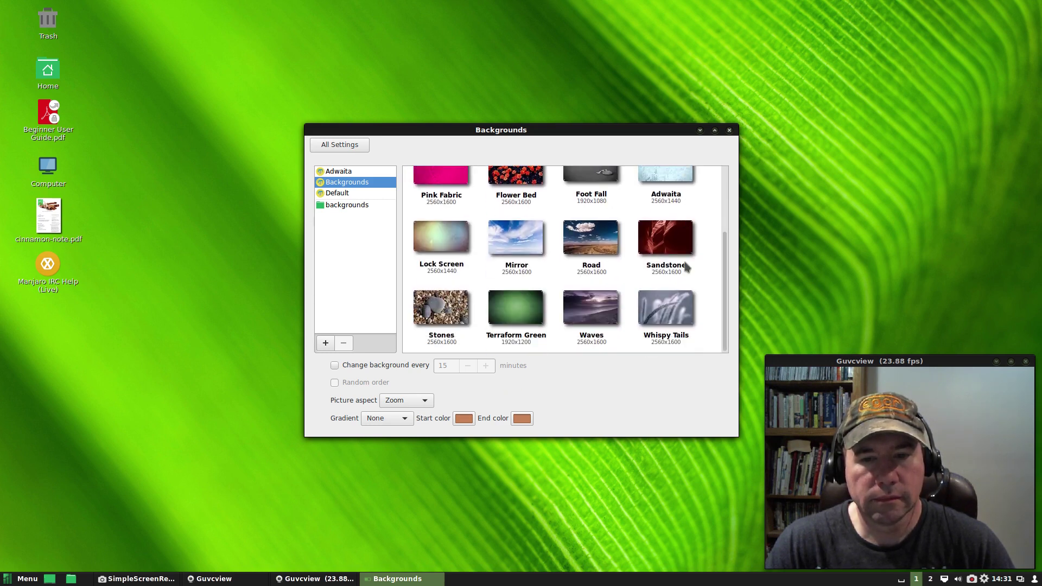
left_click(673, 320)
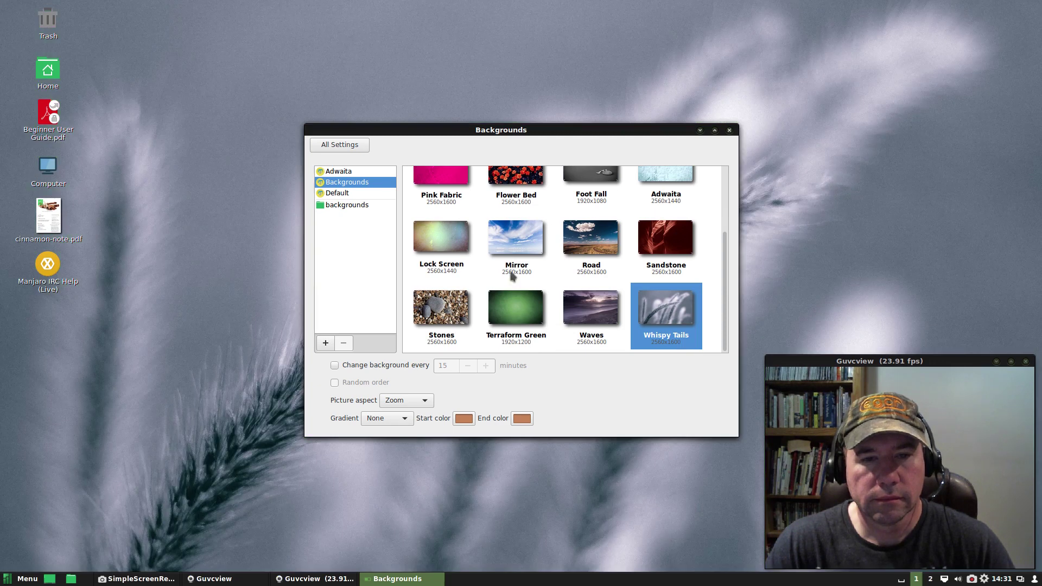
scroll(509, 272, "up", 3)
left_click(516, 192)
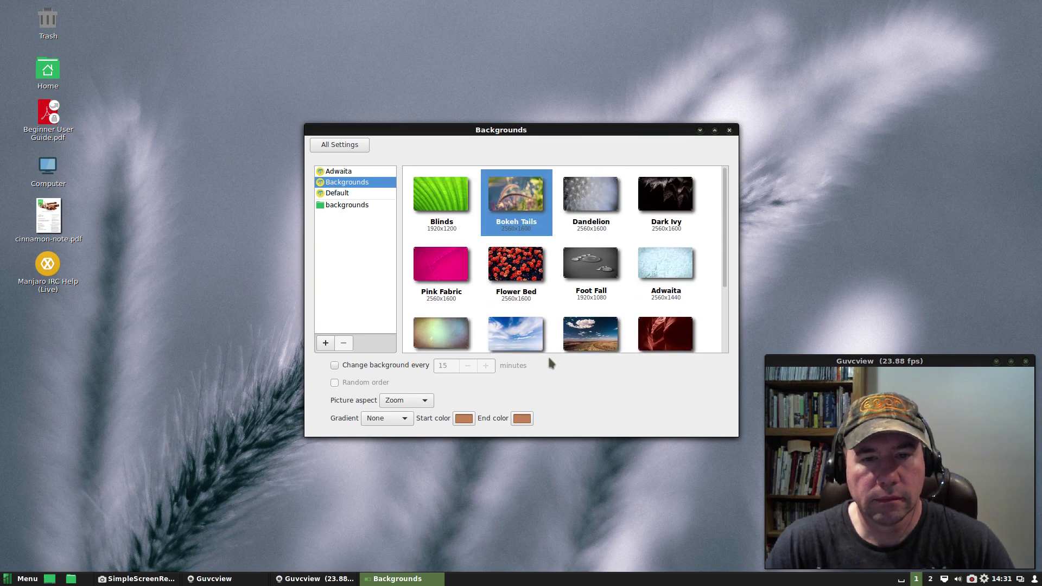
- Apply the Adwaita default background, then restore the dark grey Manjaro wallpaper and close the settings
left_click(348, 172)
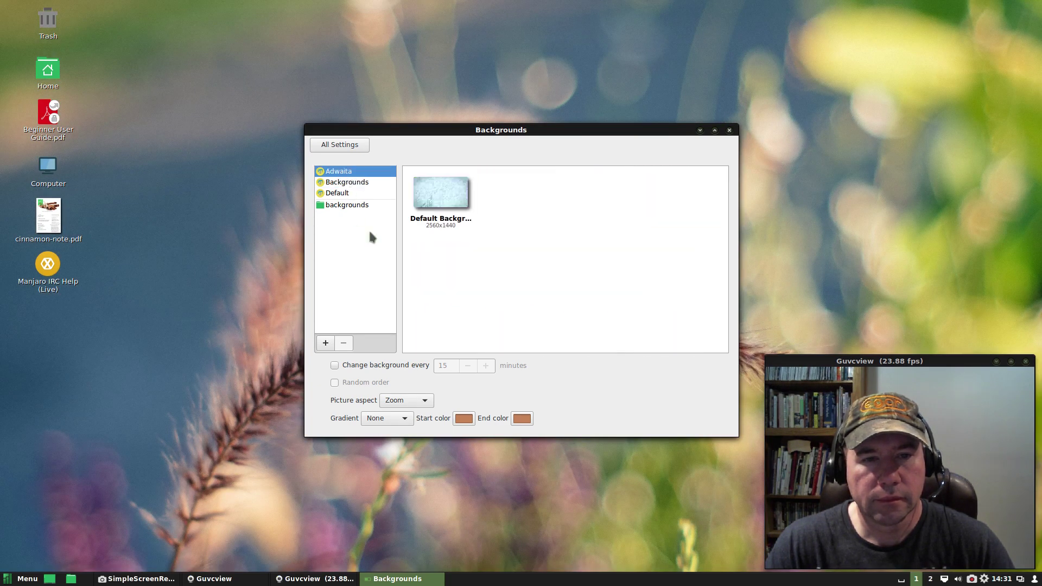
left_click(451, 188)
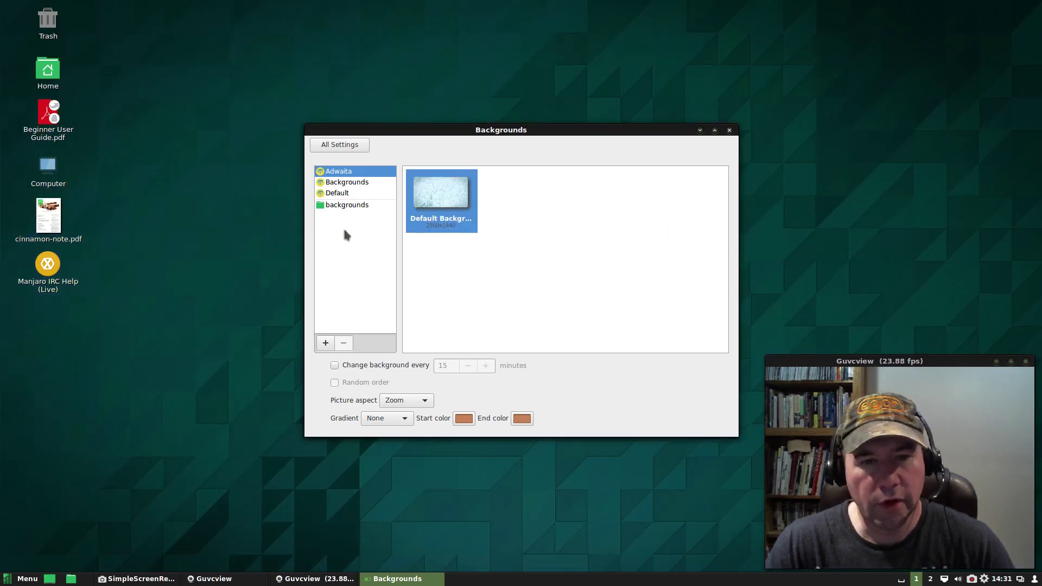
left_click(352, 184)
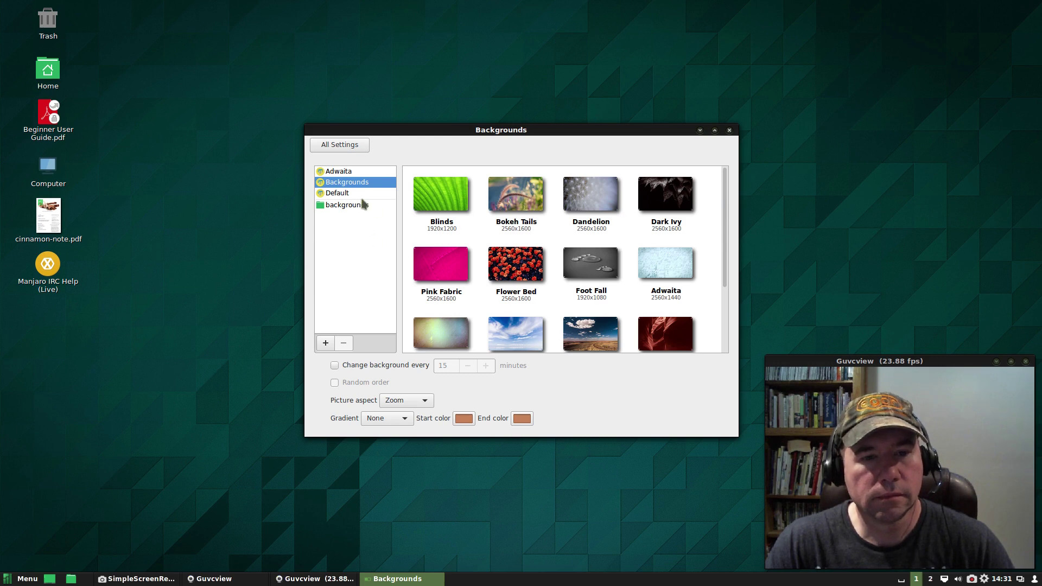
left_click(343, 194)
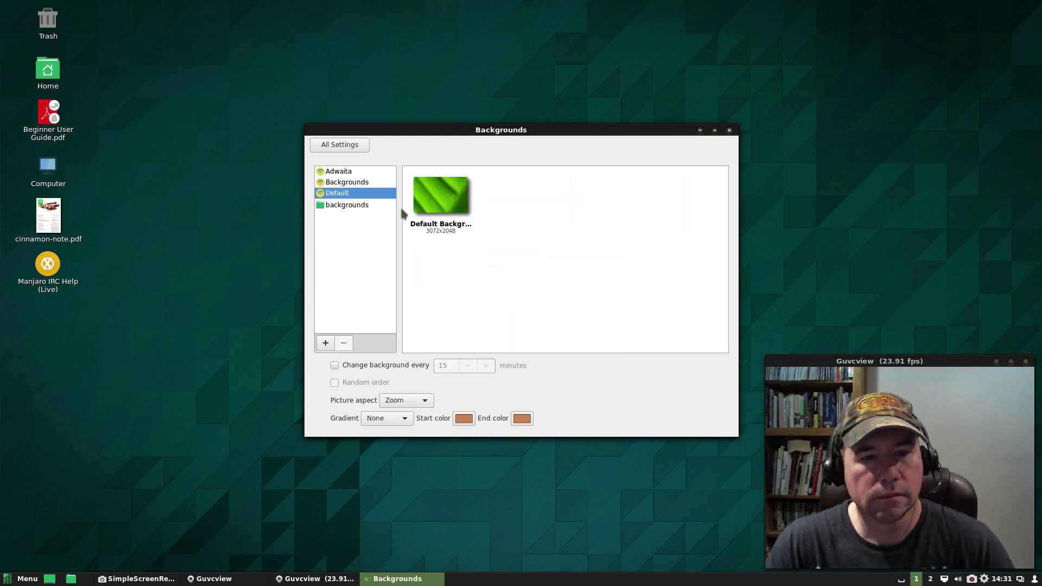
left_click(352, 209)
left_click(447, 206)
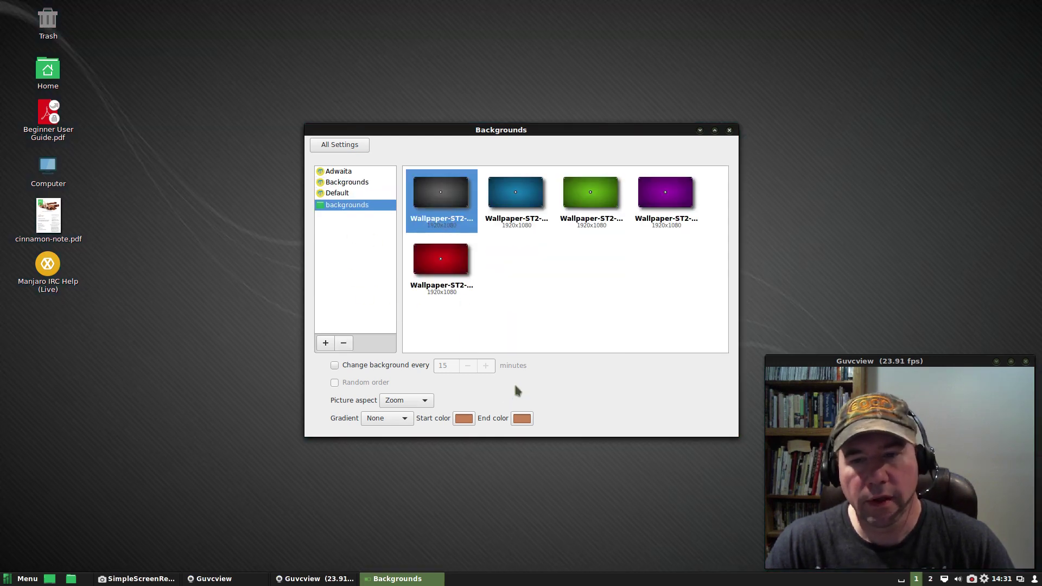
left_click(731, 132)
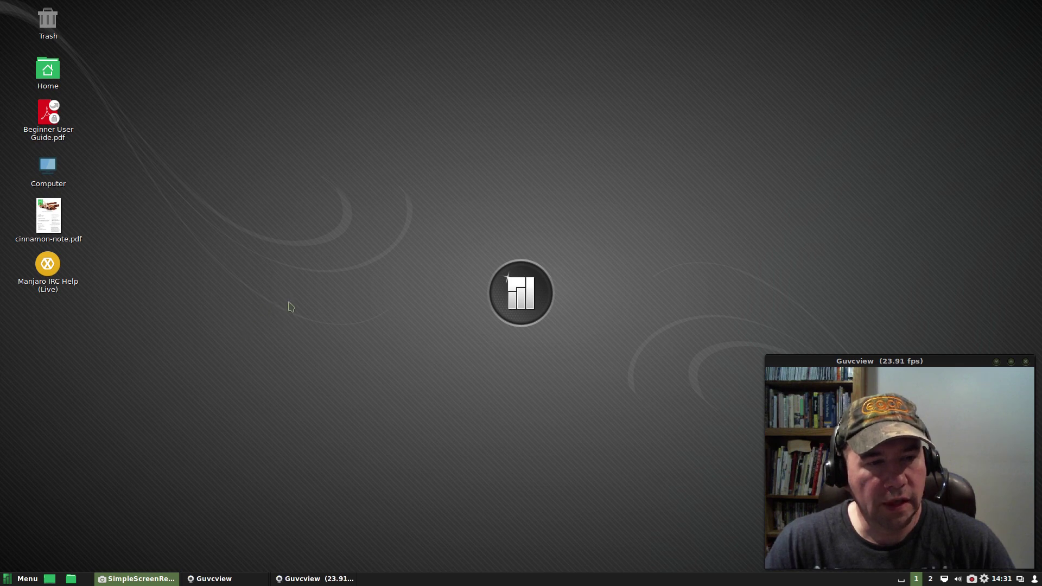
left_click(24, 580)
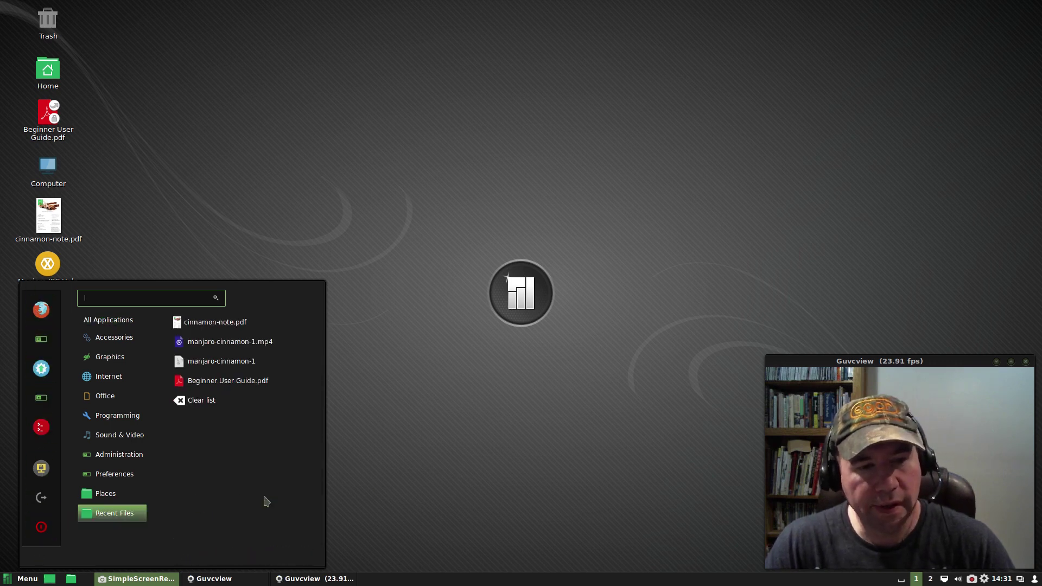
left_click(385, 485)
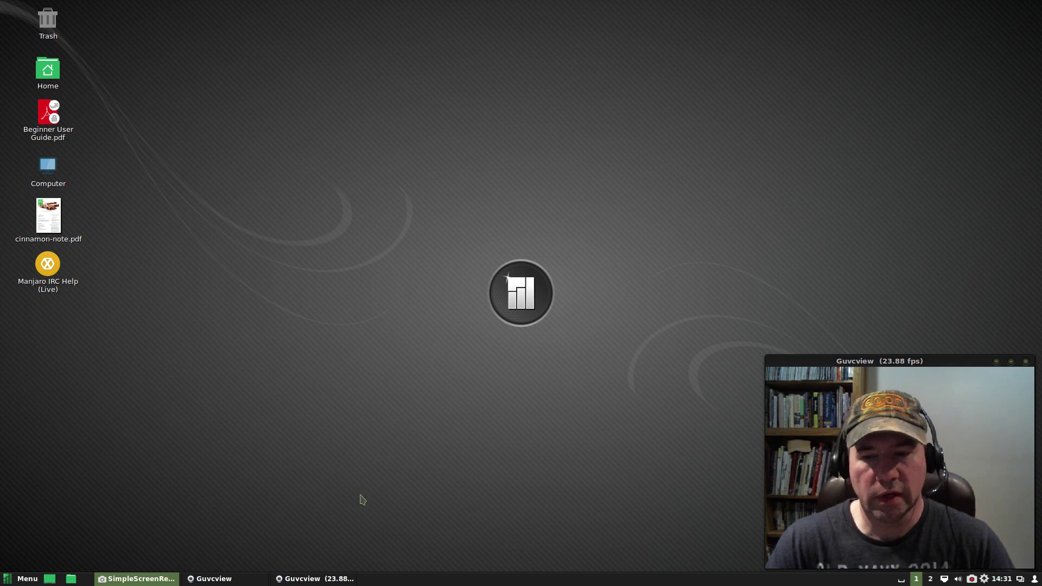